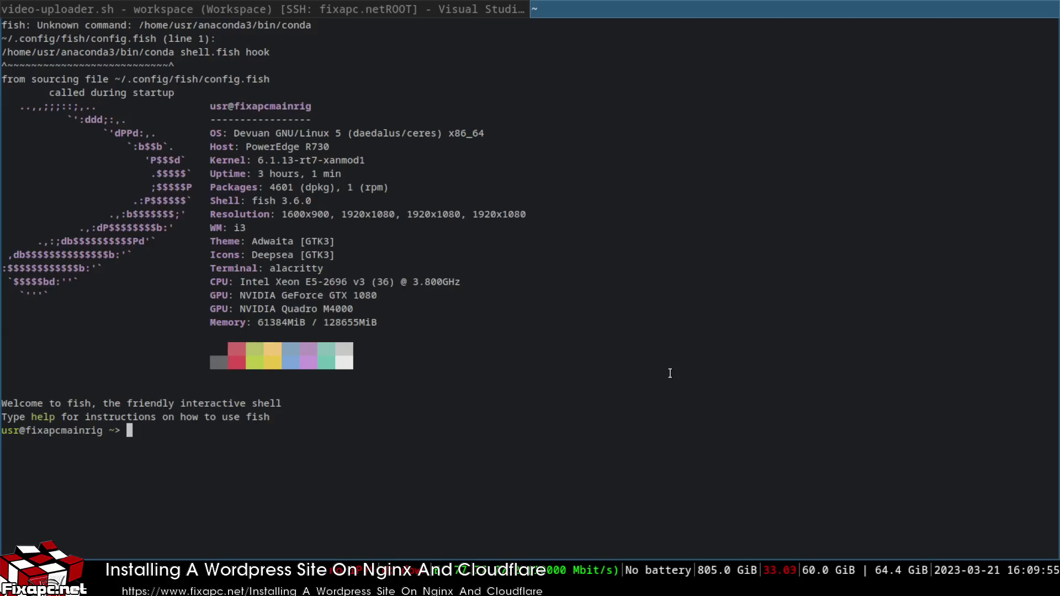
# Open a new Google Chrome window from the terminal with the Super+B launcher shortcut.
pyautogui.press('super+b')
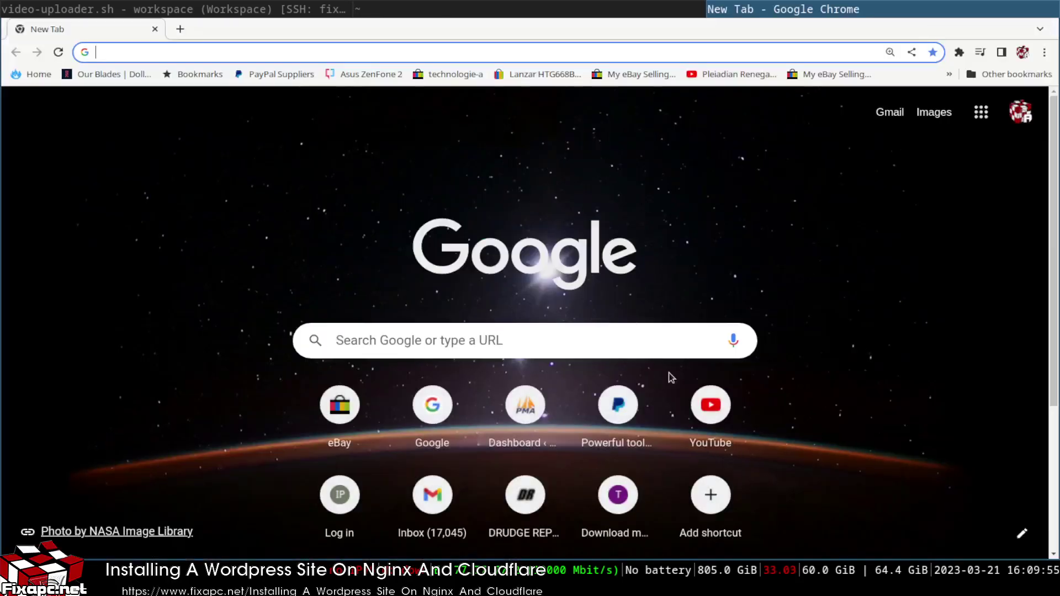
# Load the Cloudflare website and log in to the dashboard.
pyautogui.write('cloud')
pyautogui.press('Return')
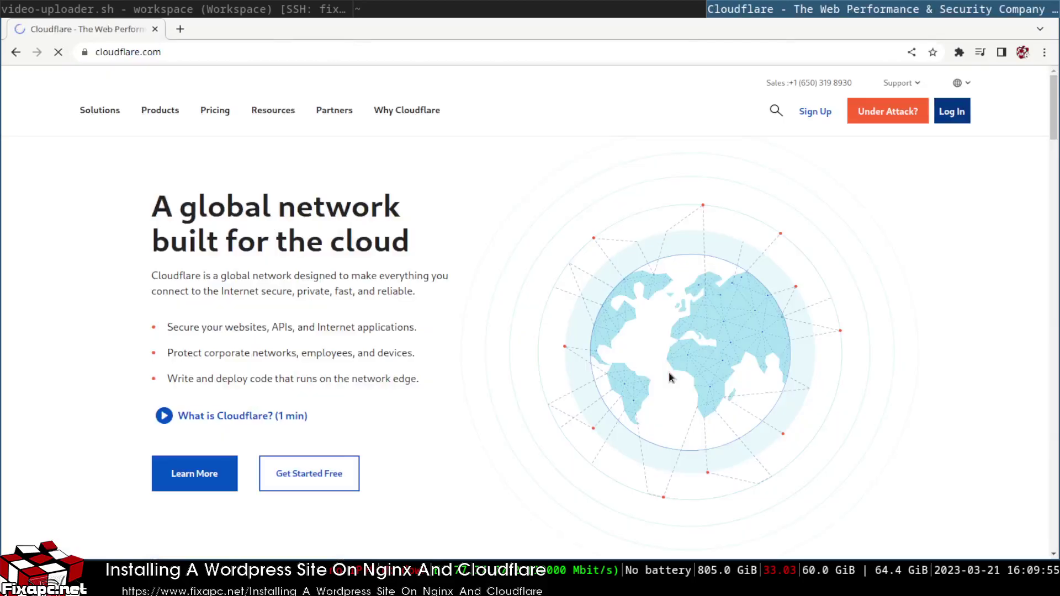
pyautogui.click(953, 113)
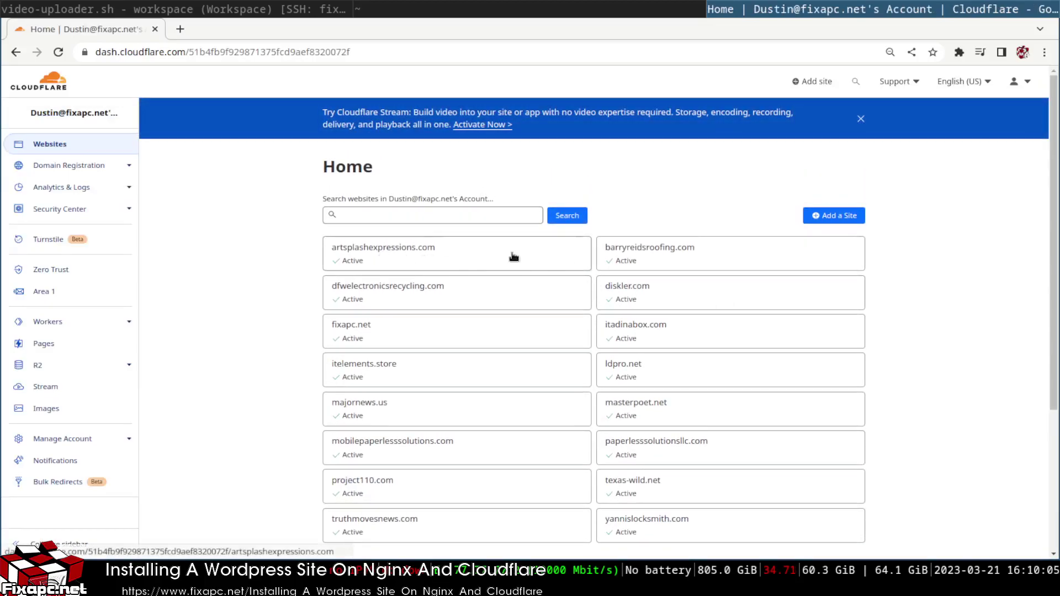
# Open the fixapc.net site and go to its DNS records page.
pyautogui.scroll(-3, 442, 346)
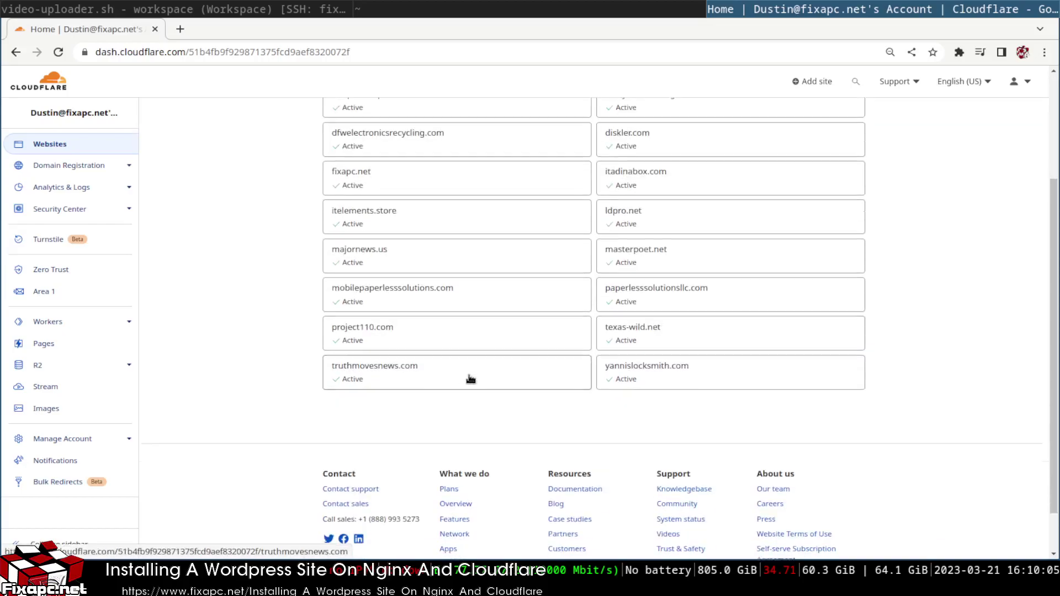
pyautogui.scroll(3, 380, 317)
pyautogui.click(369, 338)
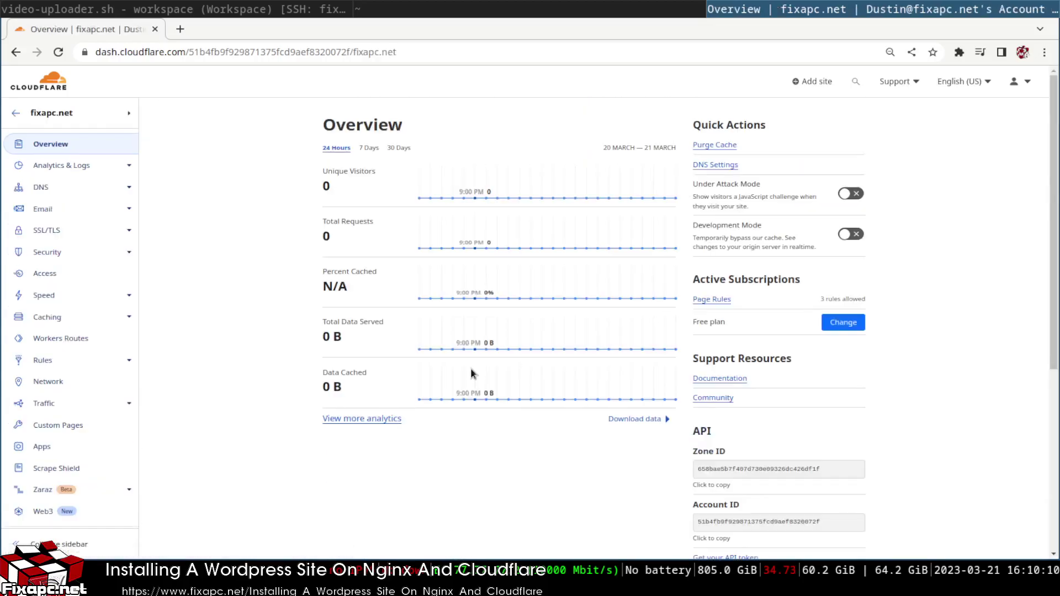
pyautogui.click(56, 187)
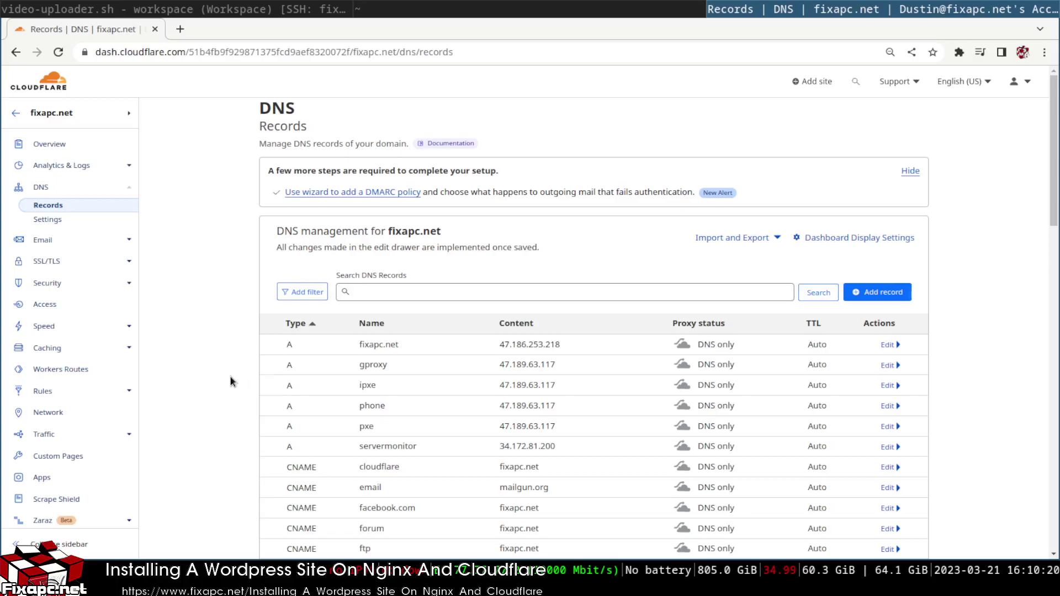
# Start a new DNS record and set its type to CNAME.
pyautogui.scroll(-2, 408, 350)
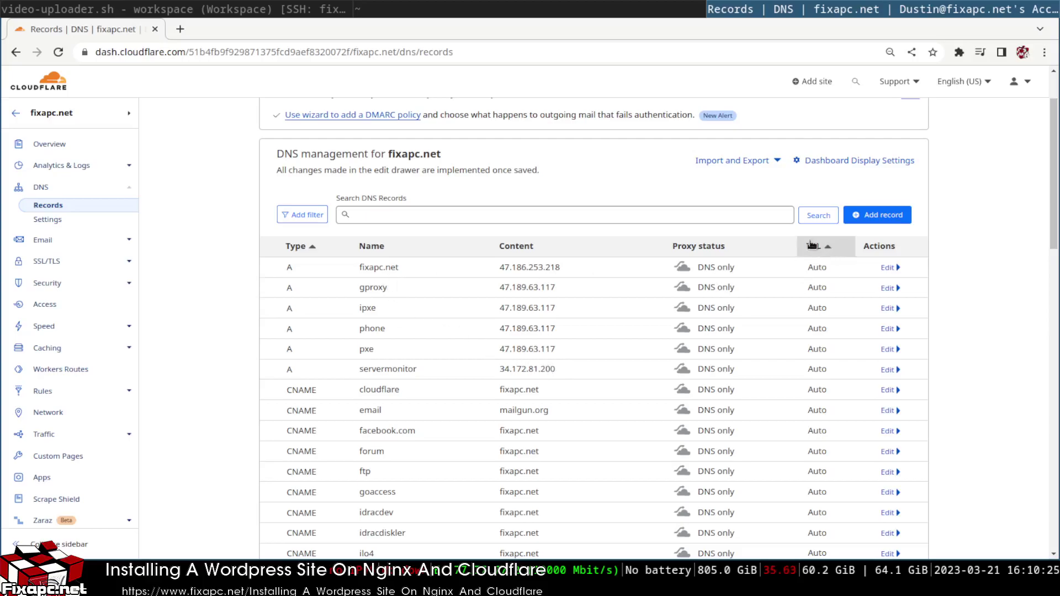
pyautogui.scroll(-2, 397, 372)
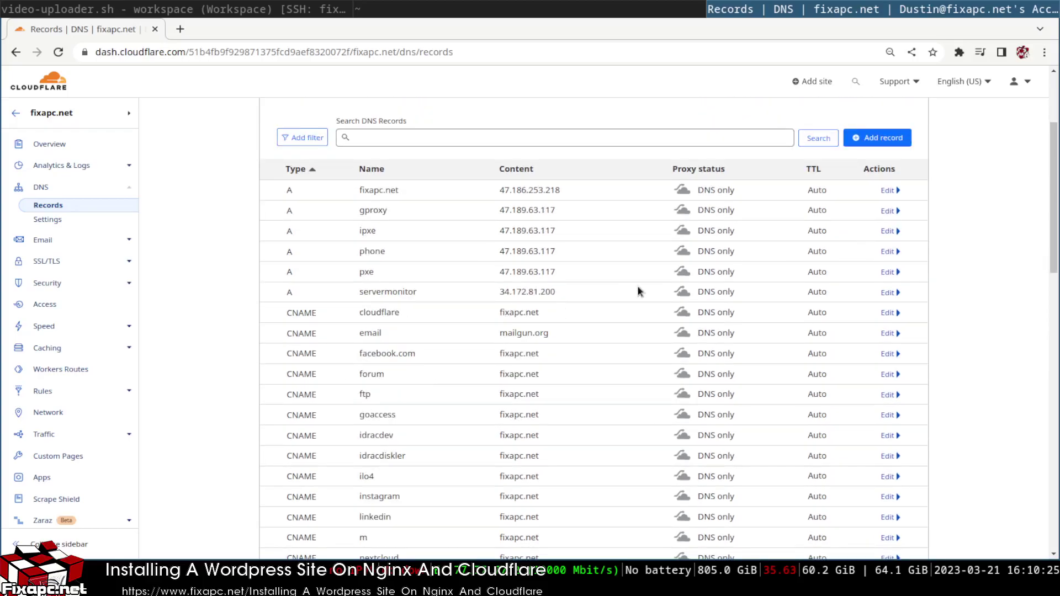
pyautogui.scroll(-5, 552, 348)
pyautogui.scroll(-5, 607, 349)
pyautogui.scroll(4, 496, 367)
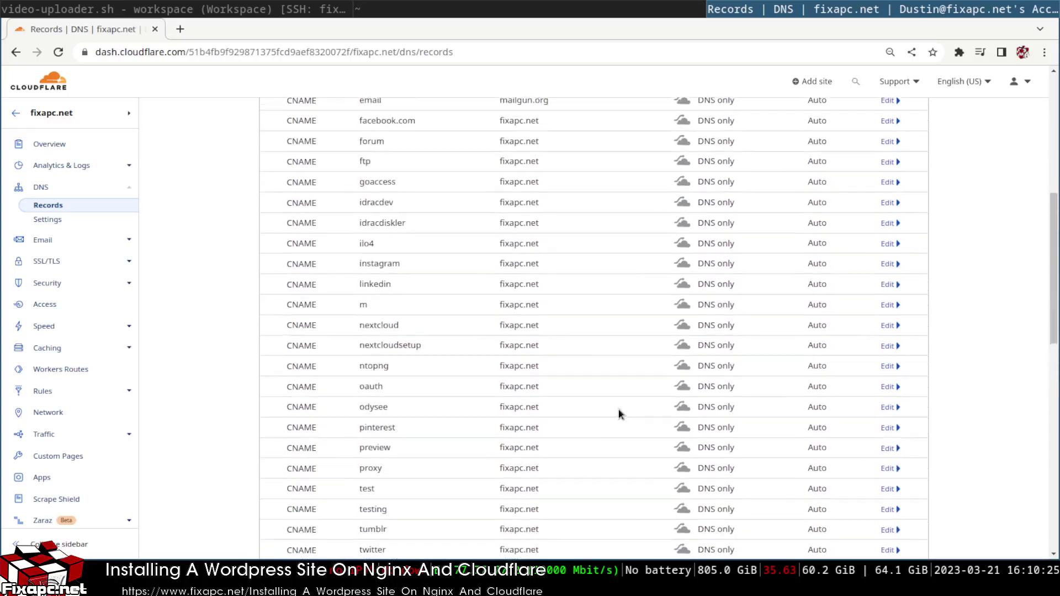
pyautogui.scroll(8, 405, 450)
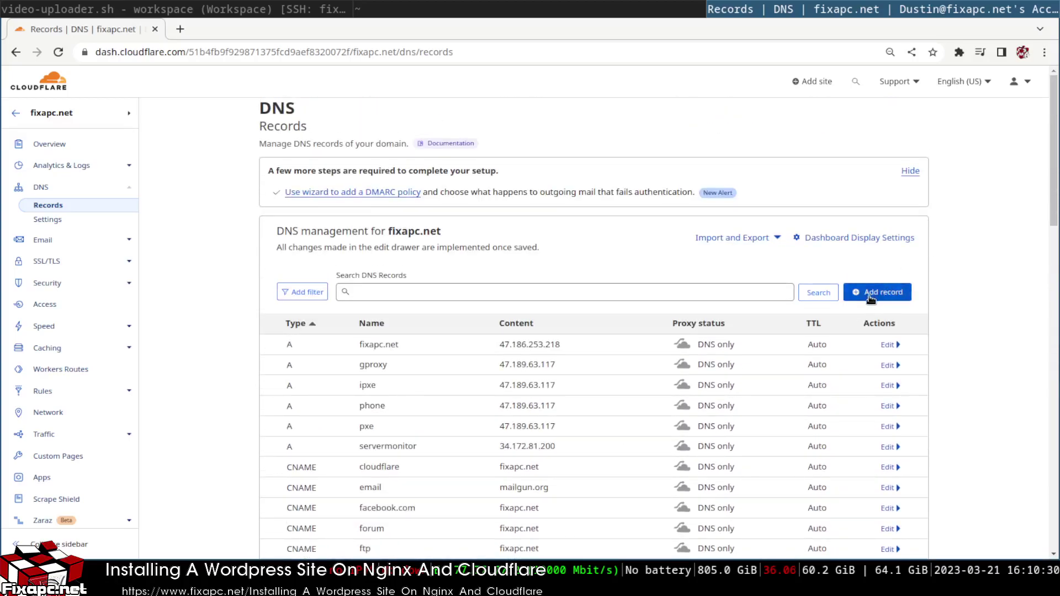
pyautogui.click(870, 297)
pyautogui.click(317, 360)
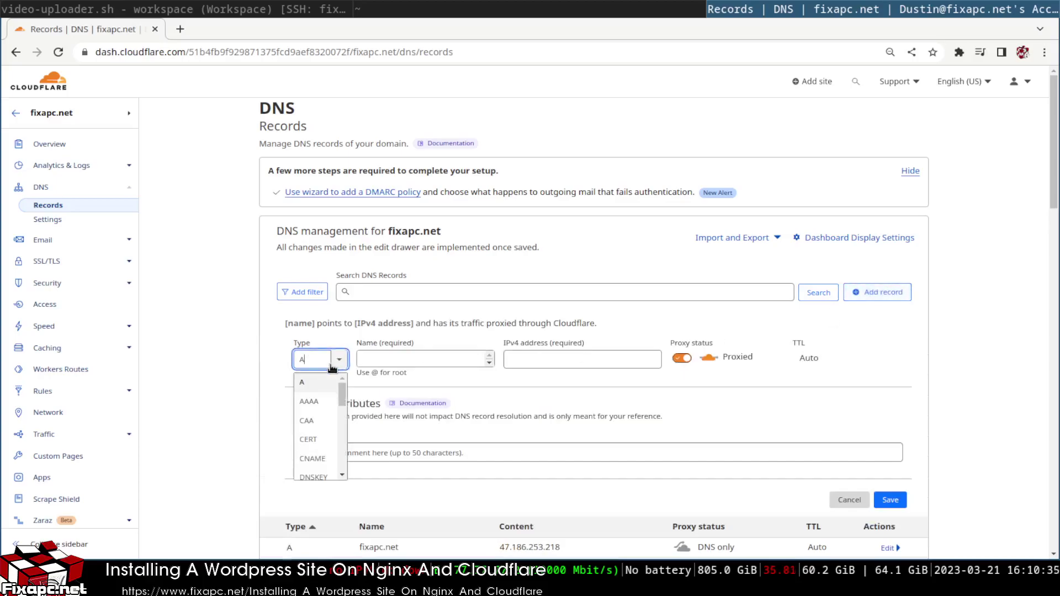
pyautogui.click(312, 458)
# Give the CNAME target @ and name wordpressinstall, make it DNS only, and save it.
pyautogui.click(633, 359)
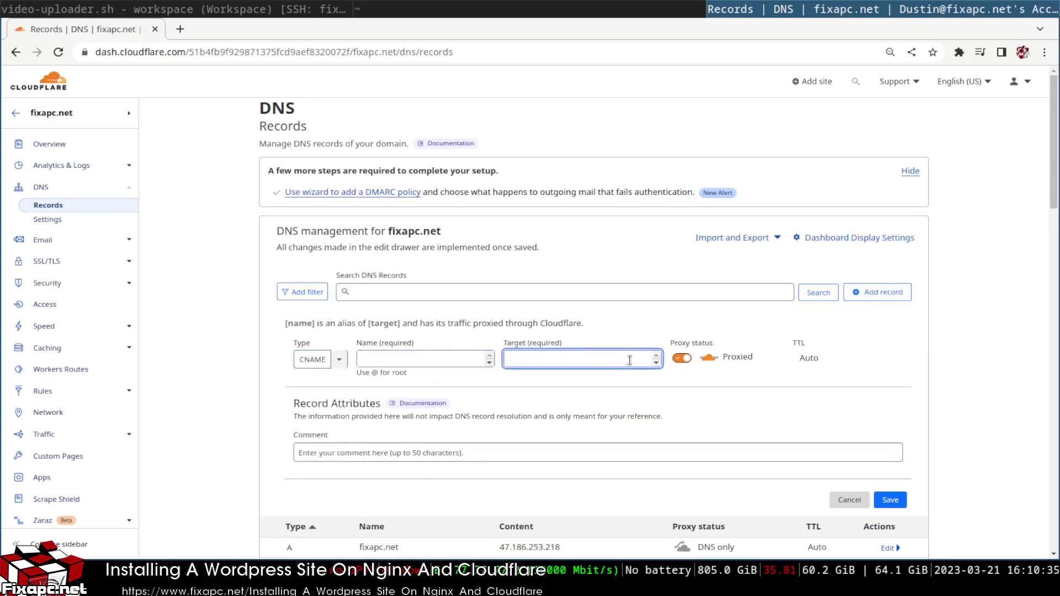
pyautogui.write('@')
pyautogui.click(410, 357)
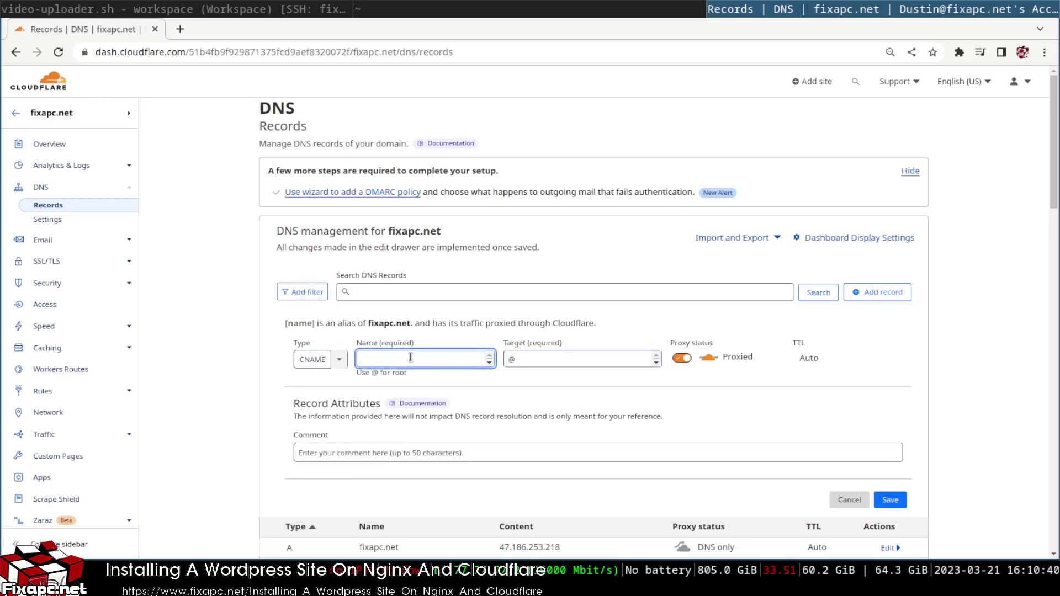
pyautogui.write('wordpr')
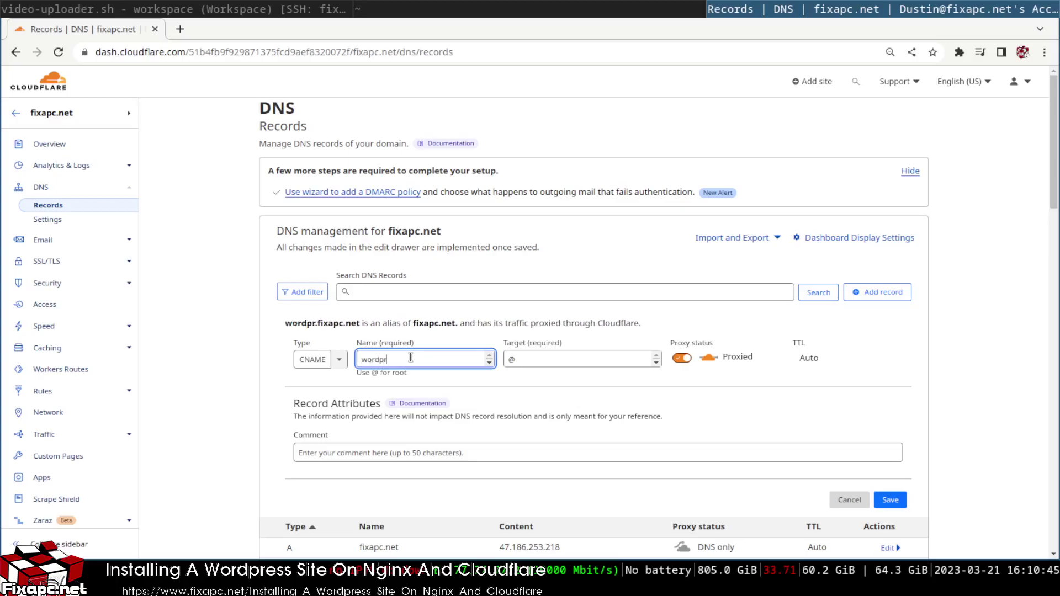
pyautogui.write('essinstall')
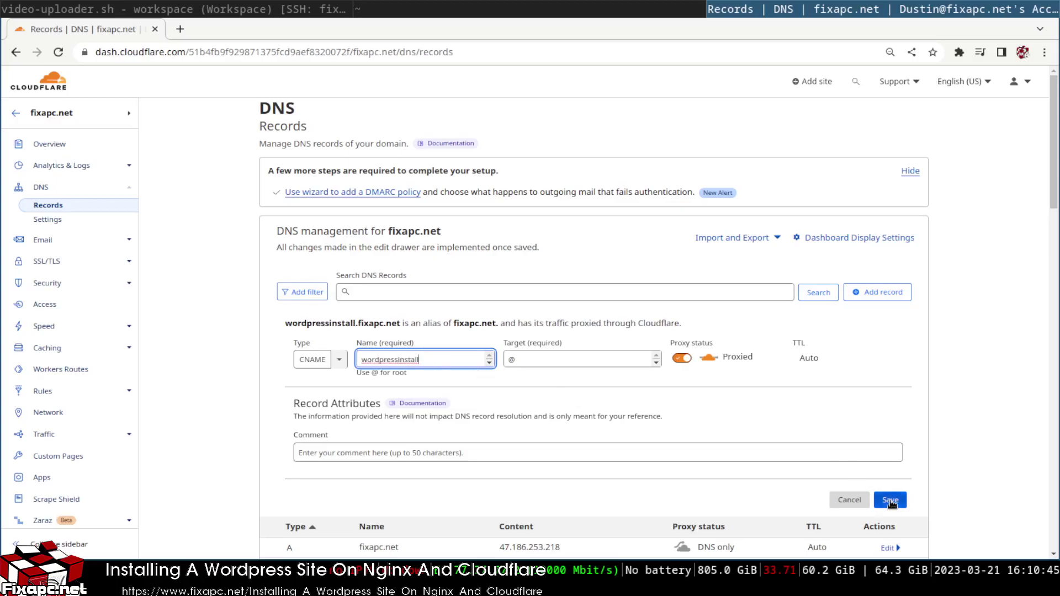
pyautogui.click(682, 358)
pyautogui.click(894, 501)
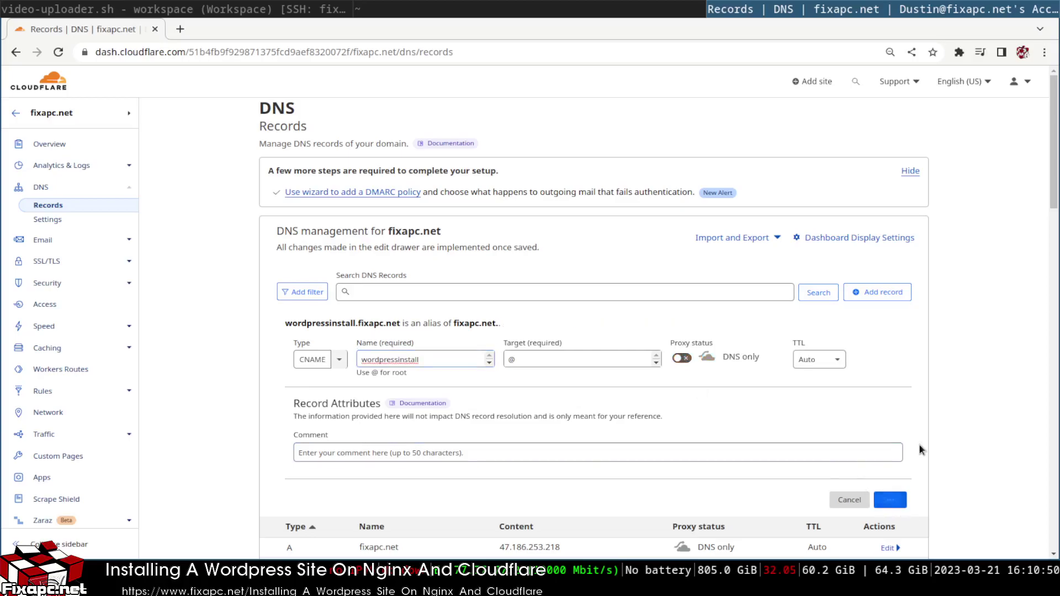
pyautogui.click(422, 6)
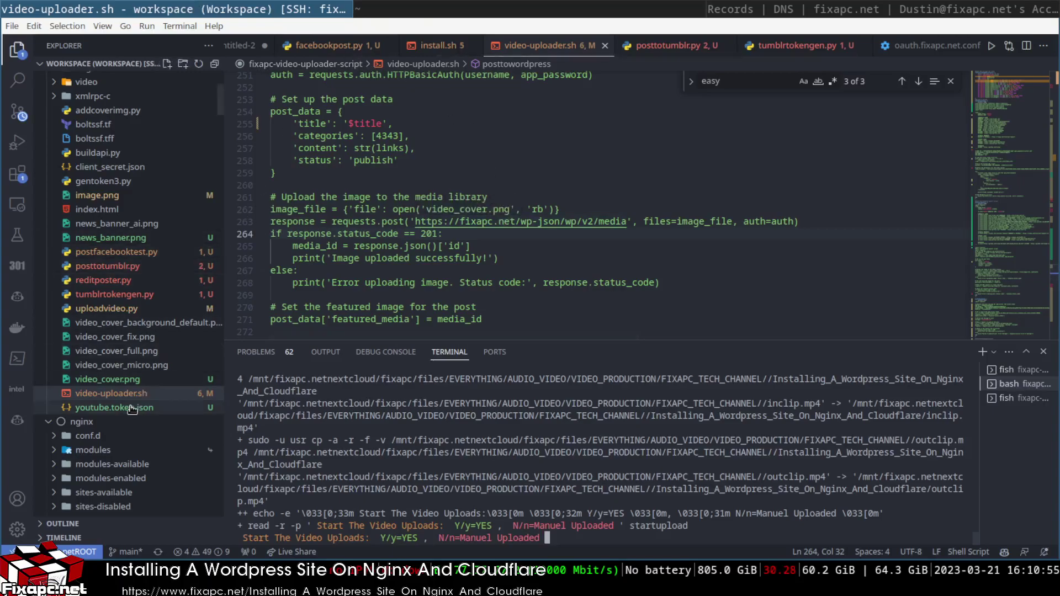
# Duplicate fixapc.net.conf inside nginx/sites-enabled.
pyautogui.scroll(5, 153, 311)
pyautogui.scroll(-10, 153, 311)
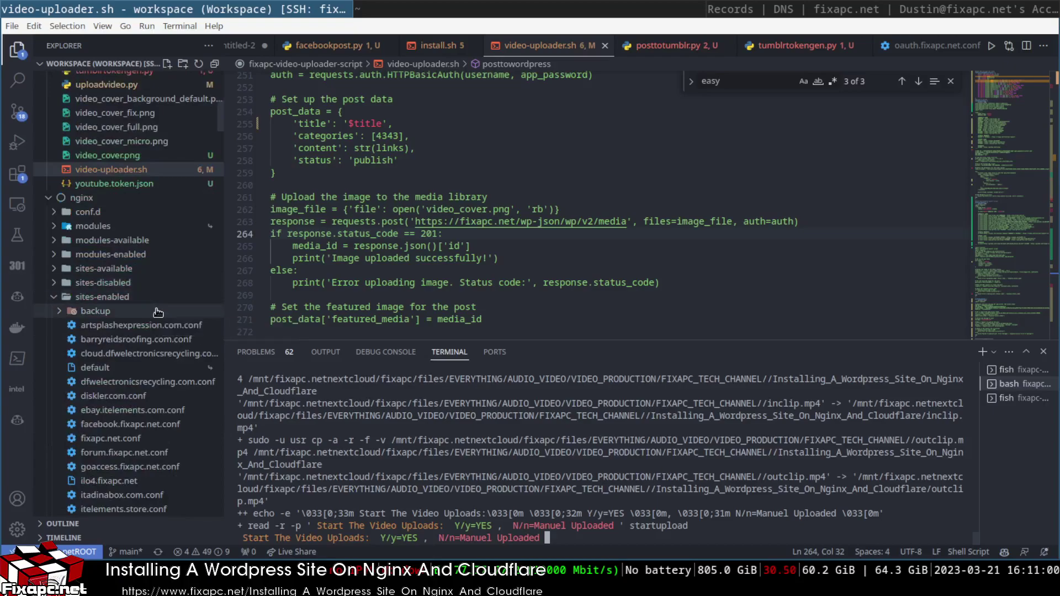
pyautogui.scroll(-4, 159, 331)
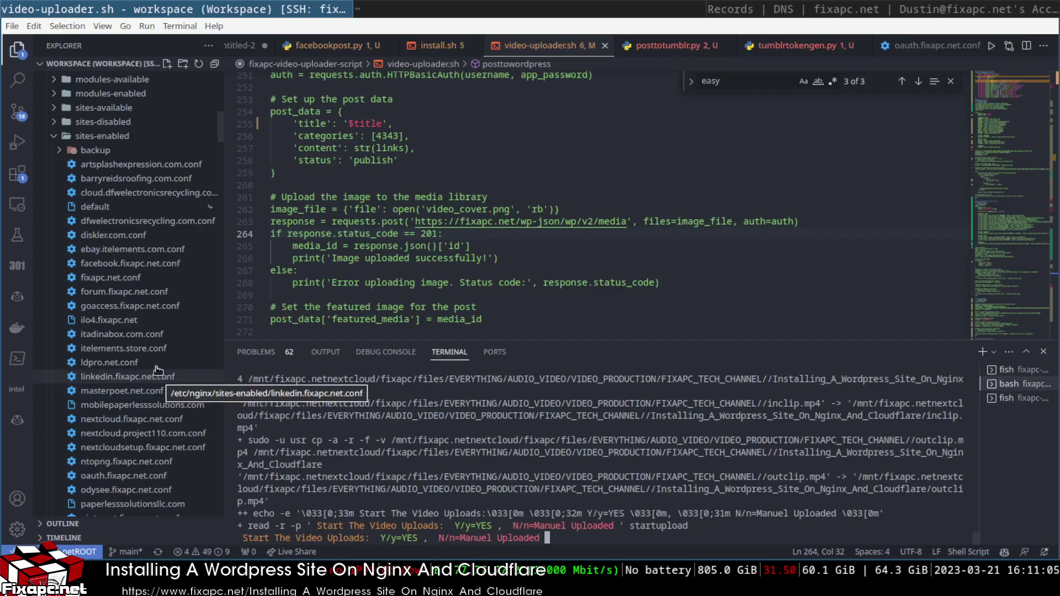
pyautogui.click(133, 278)
pyautogui.rightClick(133, 277)
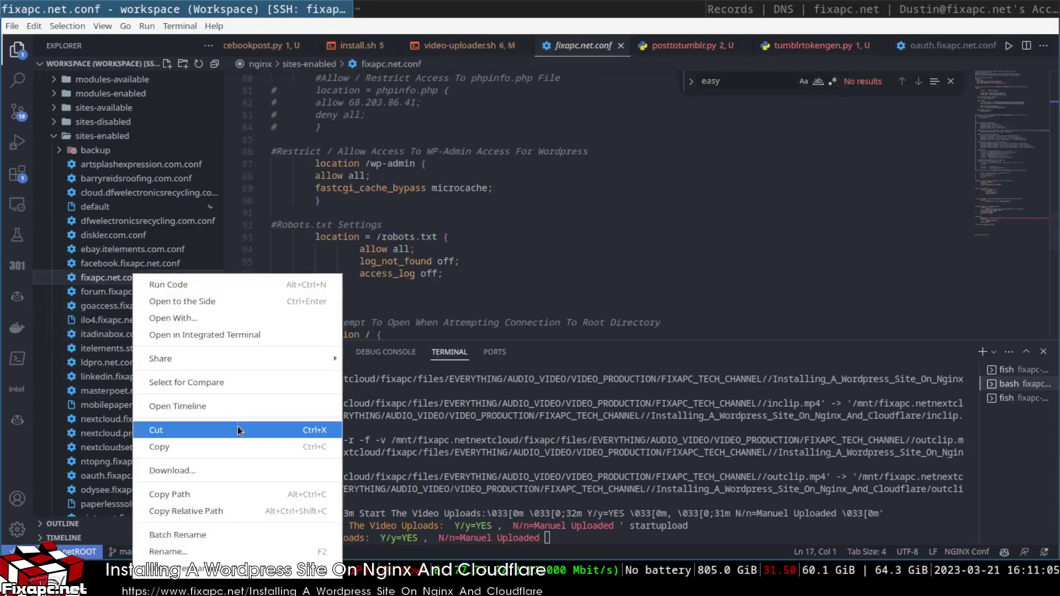
pyautogui.click(110, 279)
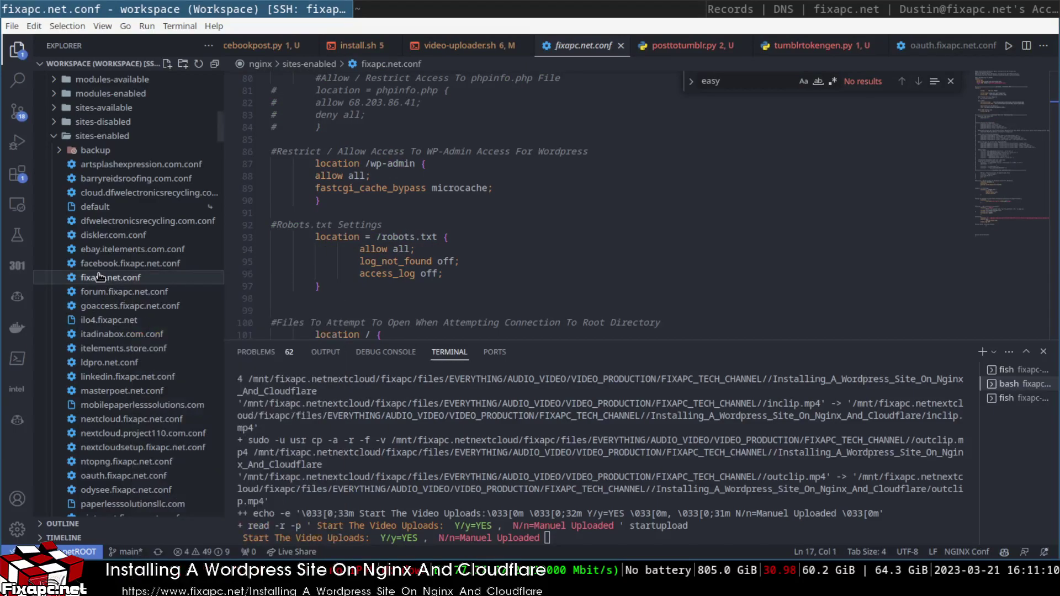
pyautogui.hotkey('ctrl', 'v')
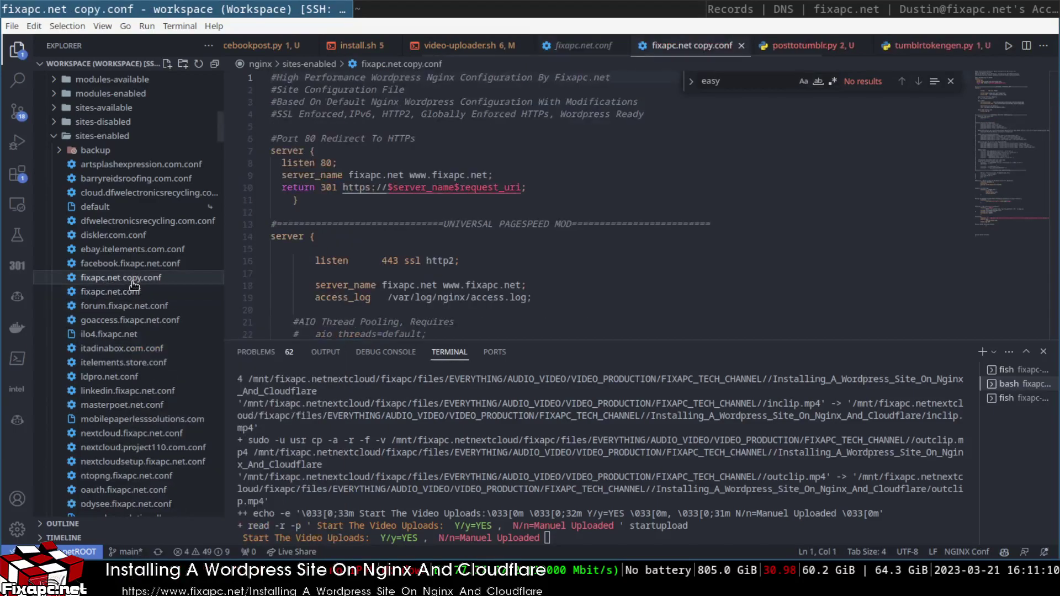
# Rename the copied config to wordpressinstall.fixapc.net.conf.
pyautogui.rightClick(133, 279)
pyautogui.click(214, 551)
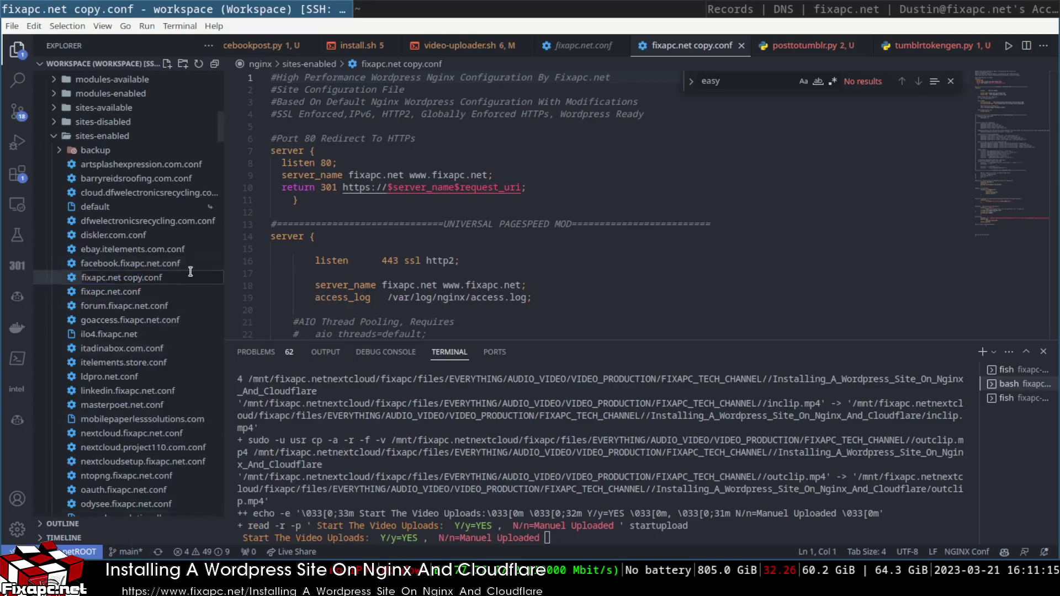
pyautogui.press('BackSpace')
pyautogui.press('BackSpace')
pyautogui.press('BackSpace')
pyautogui.press('BackSpace')
pyautogui.press('BackSpace')
pyautogui.press('Left')
pyautogui.write('wordpressinstall.')
pyautogui.press('Return')
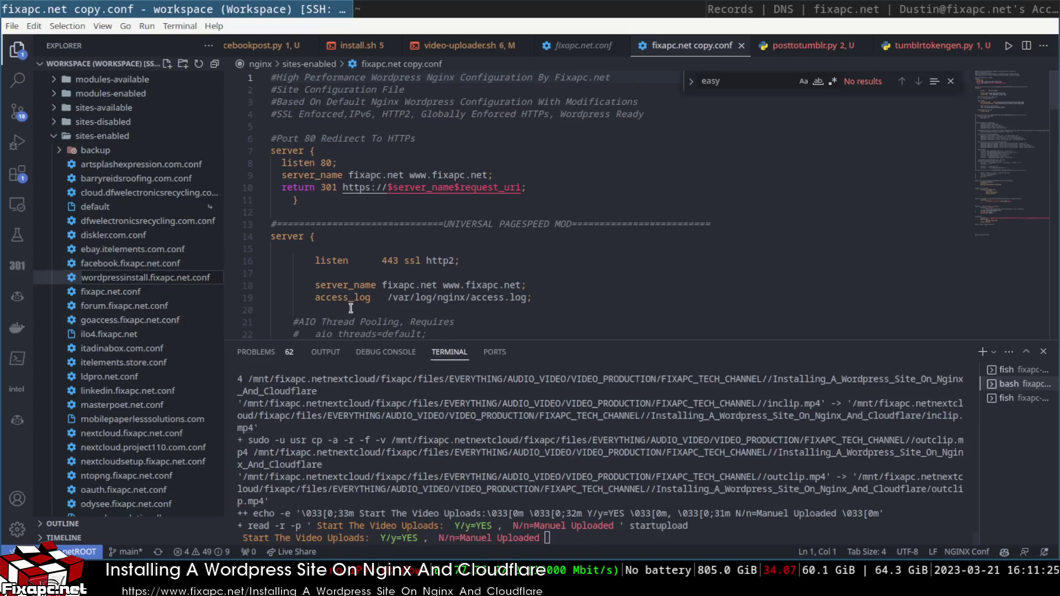
# Open wordpressinstall.fixapc.net.conf and grab the wordpressinstall record name from Cloudflare.
pyautogui.click(511, 224)
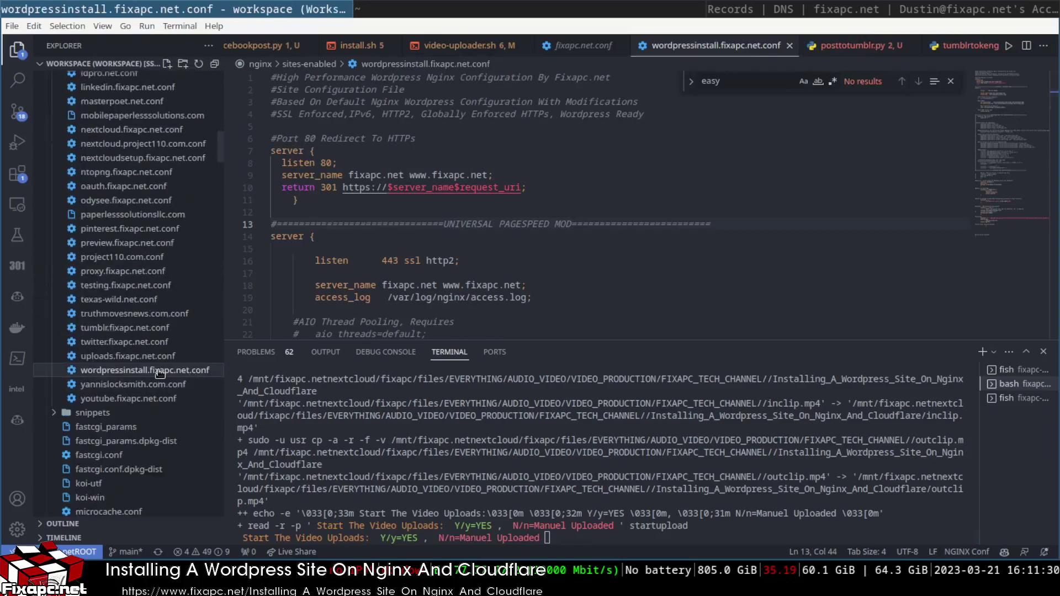
pyautogui.click(773, 9)
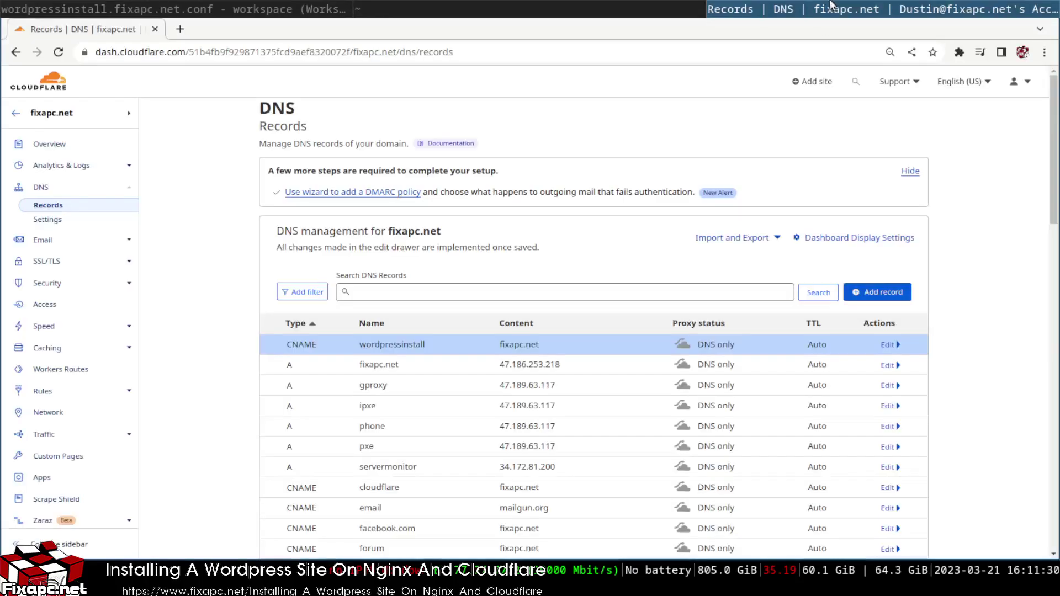
pyautogui.doubleClick(414, 346)
pyautogui.press('super+Left')
pyautogui.press('super+Left')
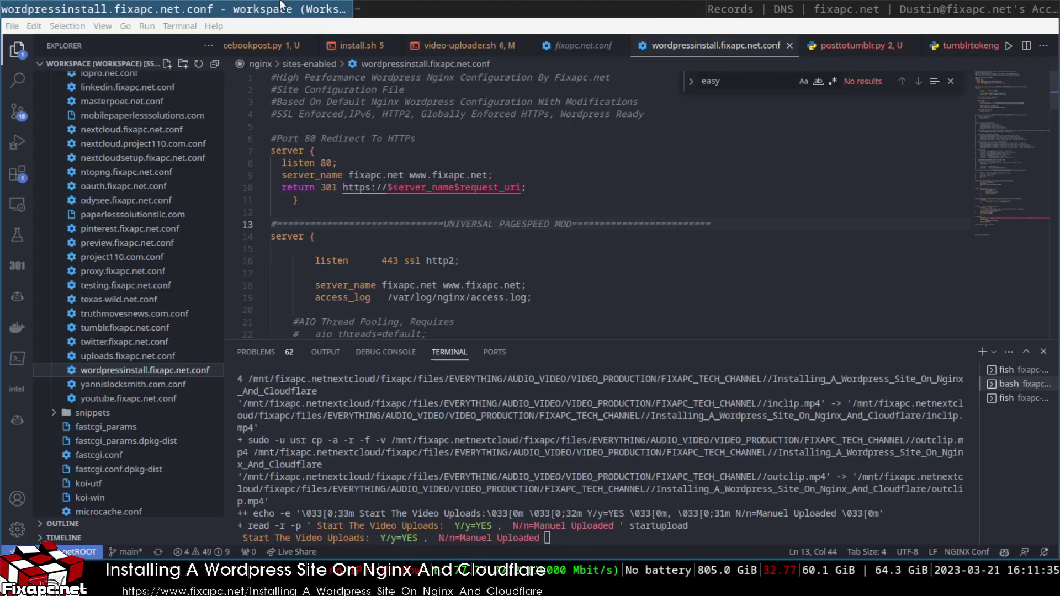
pyautogui.click(558, 176)
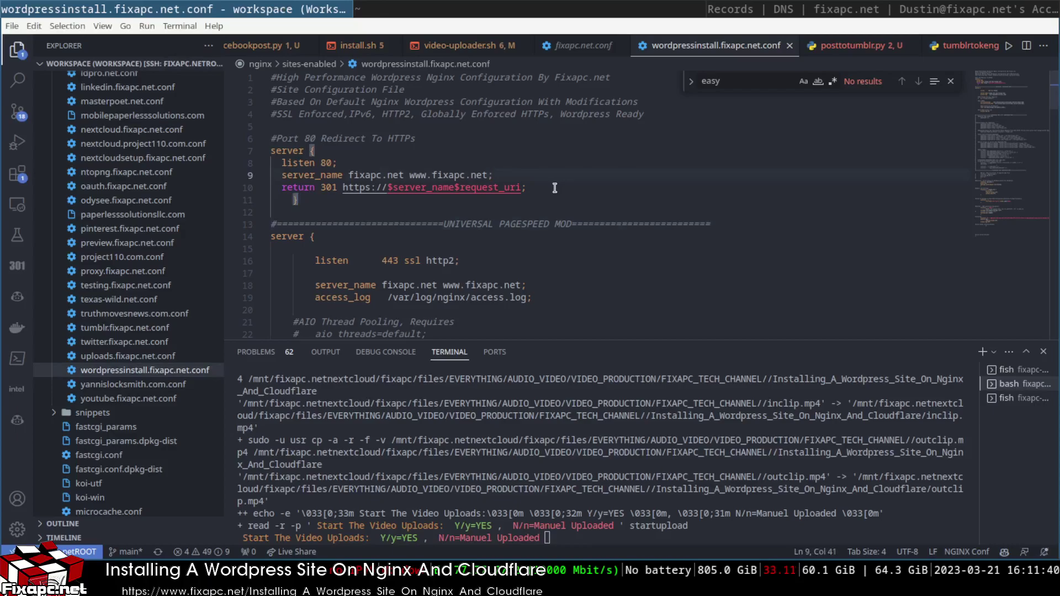
# Change the HTTPS server_name to wordpressinstall.fixapc.net and copy the new name.
pyautogui.scroll(-1, 578, 306)
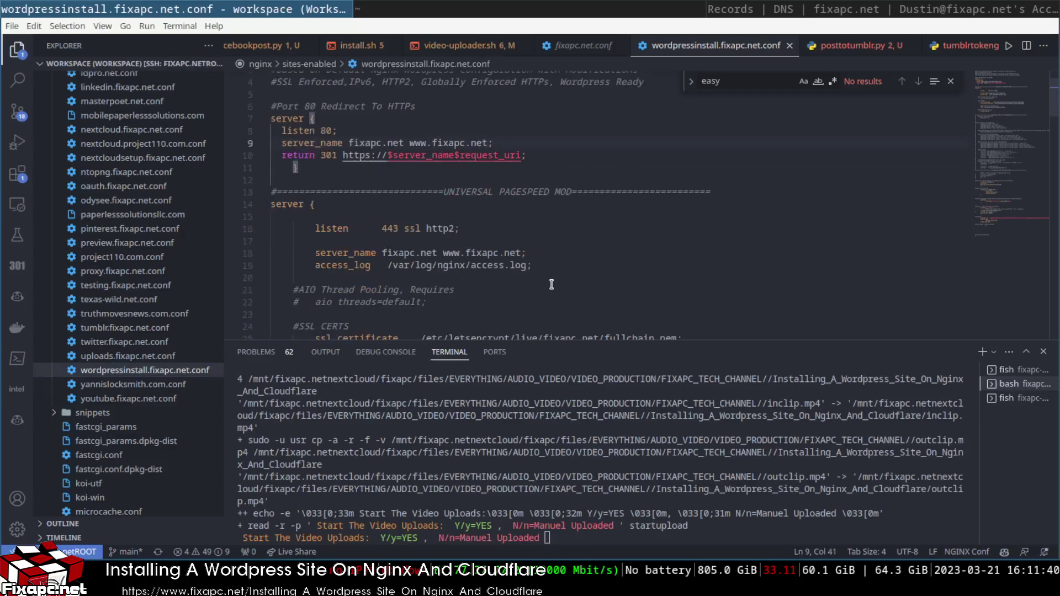
pyautogui.scroll(-2, 551, 284)
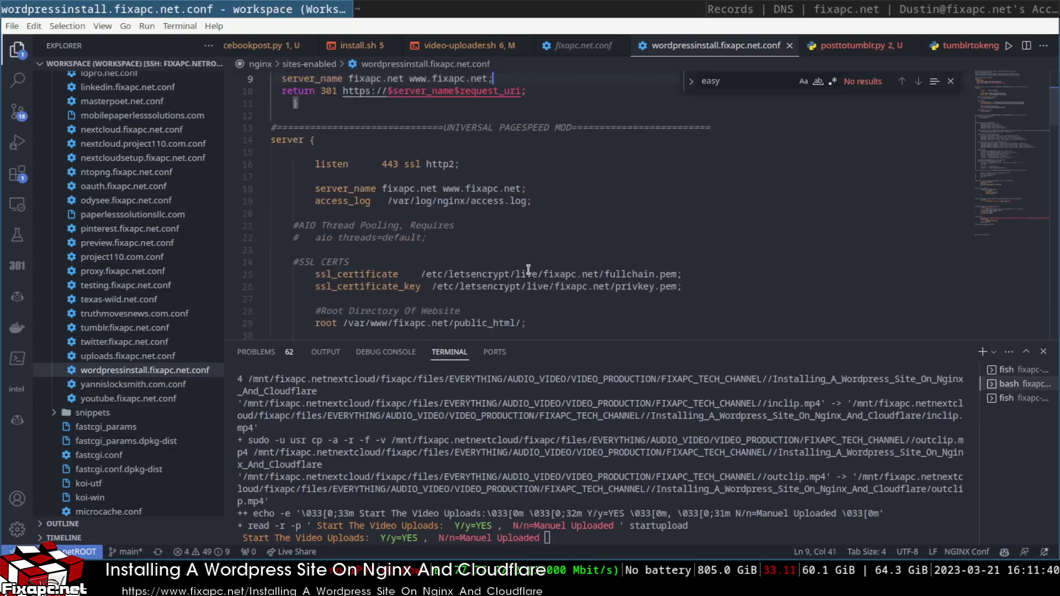
pyautogui.doubleClick(457, 190)
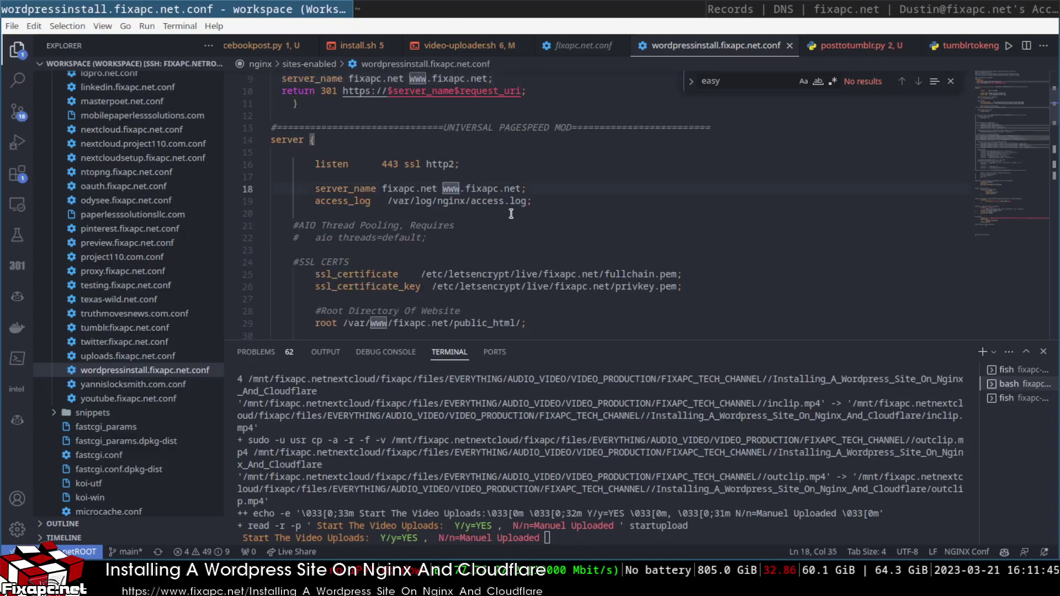
pyautogui.press('Right')
pyautogui.press('Right')
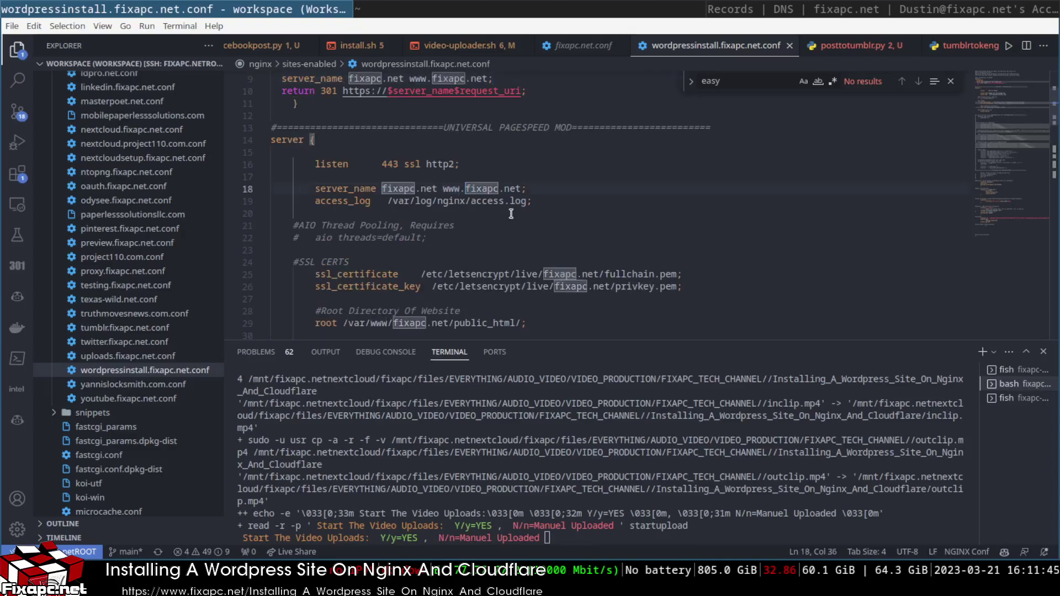
pyautogui.press('BackSpace')
pyautogui.press('BackSpace')
pyautogui.press('BackSpace')
pyautogui.press('BackSpace')
pyautogui.press('BackSpace')
pyautogui.press('BackSpace')
pyautogui.press('BackSpace')
pyautogui.press('BackSpace')
pyautogui.press('BackSpace')
pyautogui.press('BackSpace')
pyautogui.press('BackSpace')
pyautogui.press('BackSpace')
pyautogui.press('BackSpace')
pyautogui.press('BackSpace')
pyautogui.press('BackSpace')
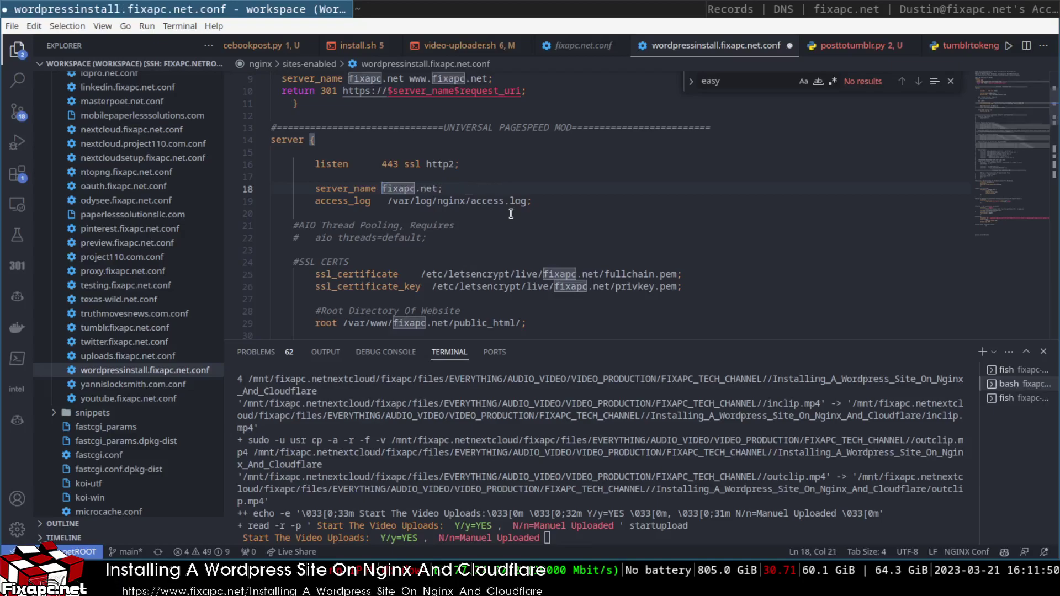
pyautogui.write('.')
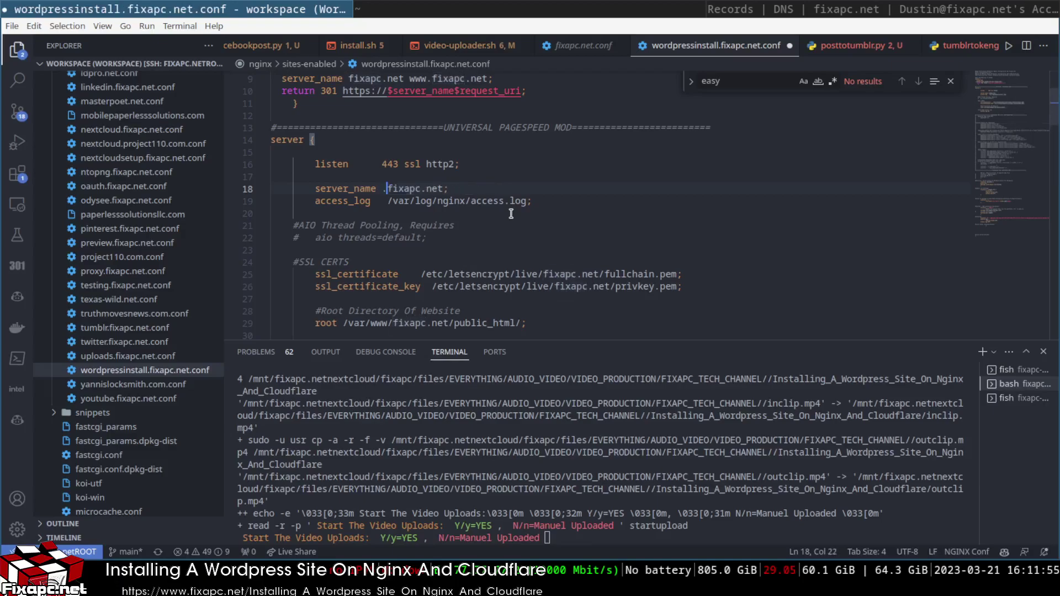
pyautogui.write('wordpressin')
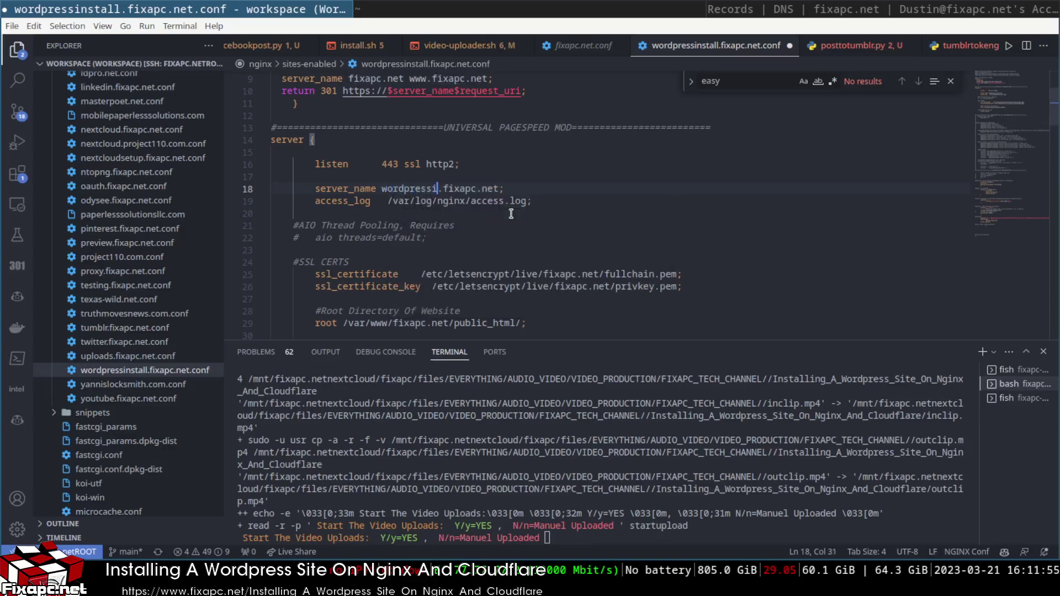
pyautogui.press('BackSpace')
pyautogui.write('nstall')
pyautogui.moveTo(532, 190); pyautogui.dragTo(381, 192)
pyautogui.hotkey('ctrl', 'c')
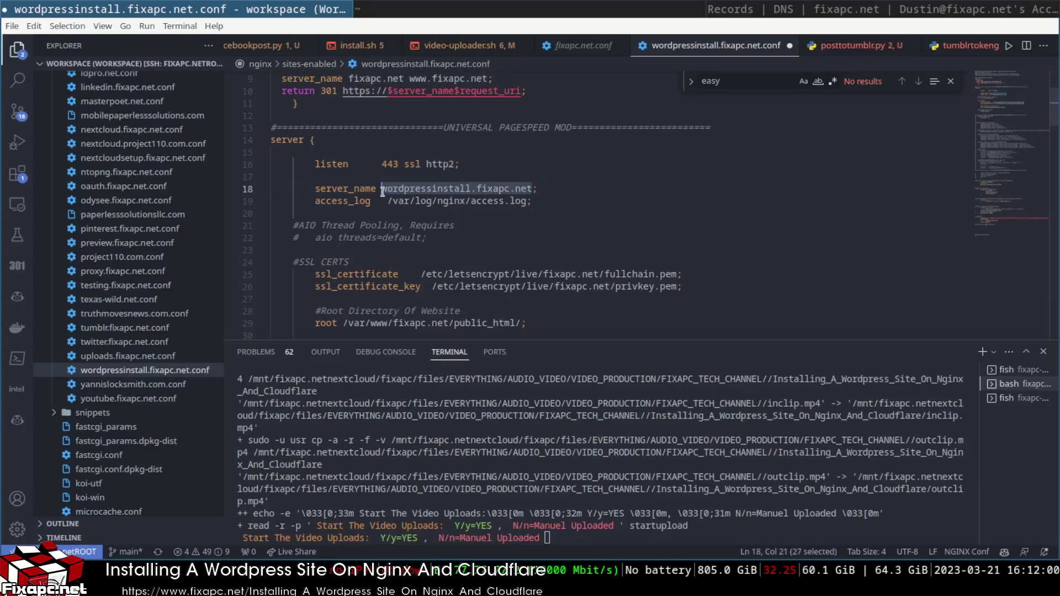
# Replace fixapc.net in the web root path with wordpressinstall.fixapc.net and save.
pyautogui.scroll(-5, 659, 243)
pyautogui.click(448, 162)
pyautogui.hotkey('ctrl', 'shift', 'Left')
pyautogui.hotkey('ctrl', 'shift', 'Left')
pyautogui.hotkey('ctrl', 'shift', 'Left')
pyautogui.hotkey('ctrl', 'v')
pyautogui.hotkey('ctrl', 's')
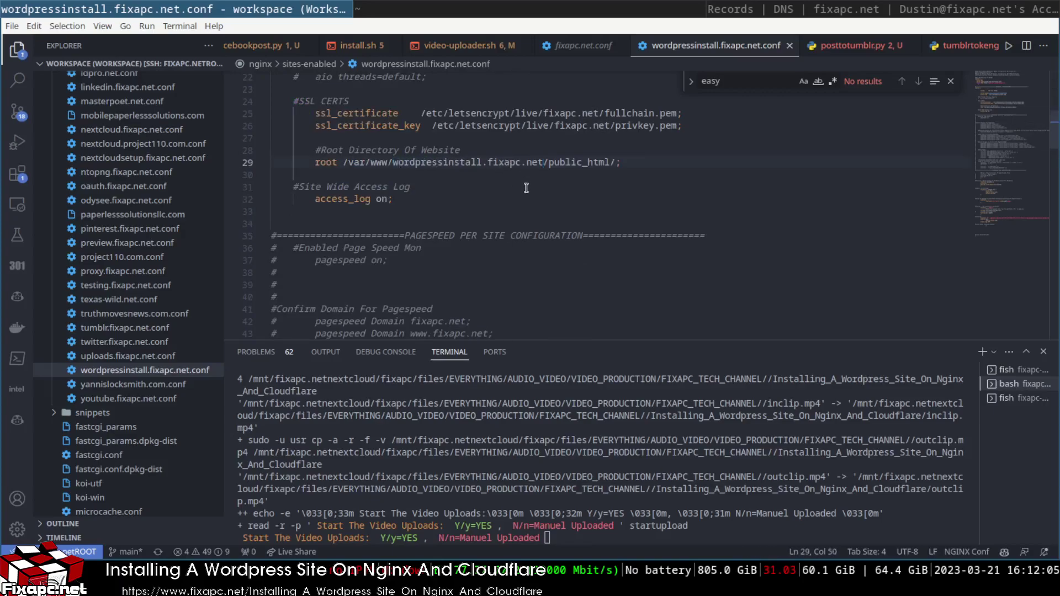
# Replace the port 80 server_name domains on line 9 with wordpressinstall.fixapc.net and save.
pyautogui.scroll(-20, 526, 188)
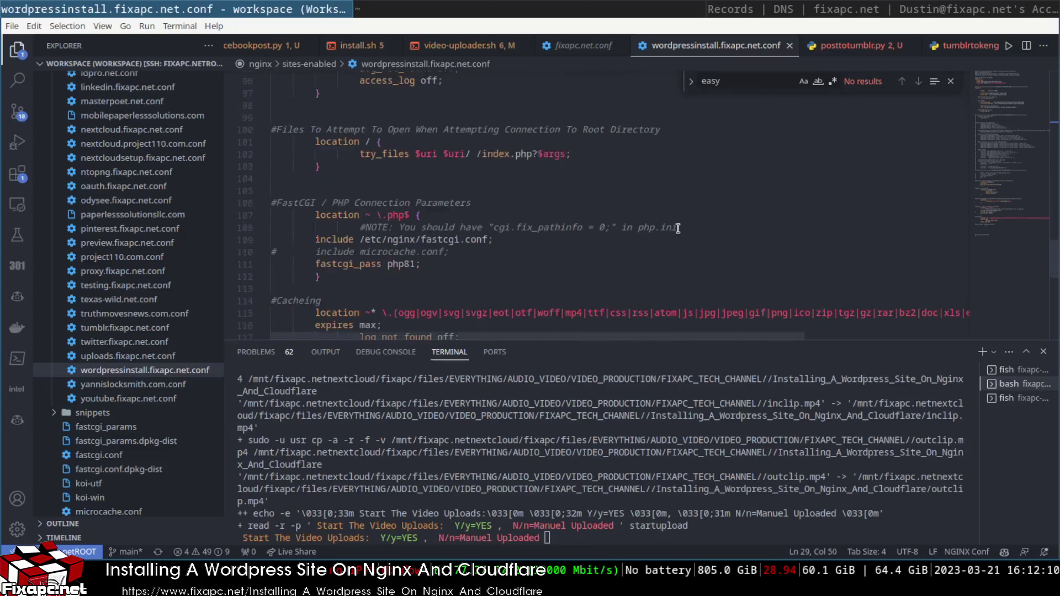
pyautogui.scroll(20, 662, 216)
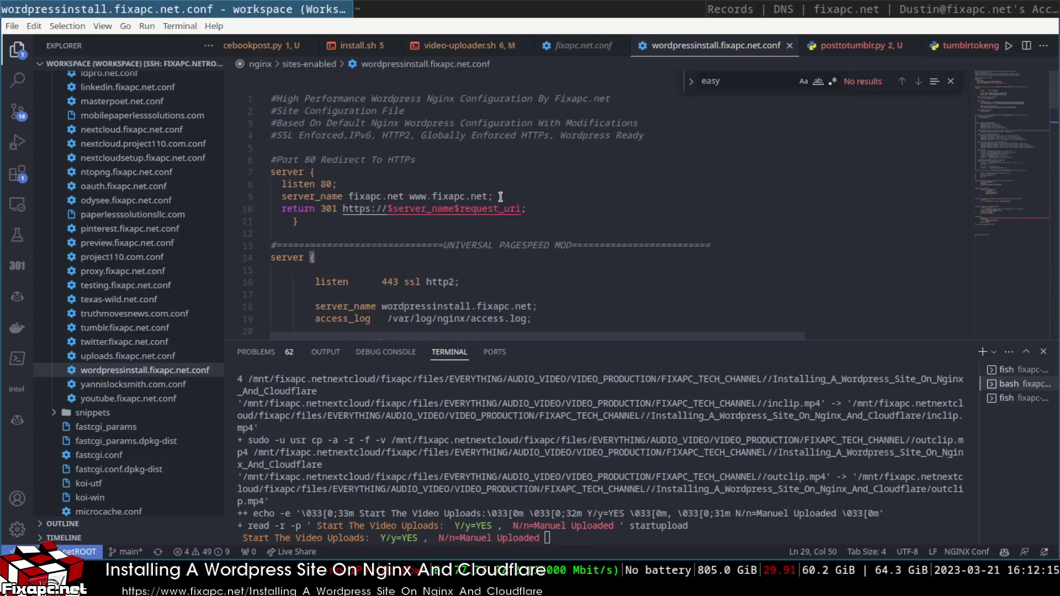
pyautogui.moveTo(488, 196)
pyautogui.mouseDown()
pyautogui.moveTo(351, 196)
pyautogui.moveTo(490, 196)
pyautogui.mouseUp()
pyautogui.click(350, 195)
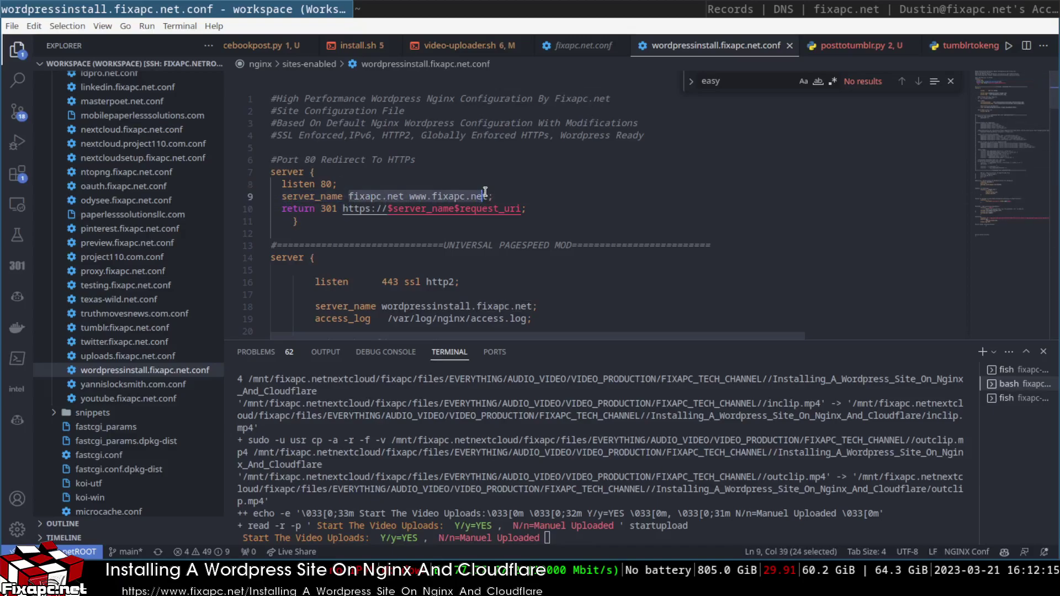
pyautogui.hotkey('ctrl', 'v')
pyautogui.click(654, 193)
pyautogui.hotkey('ctrl', 's')
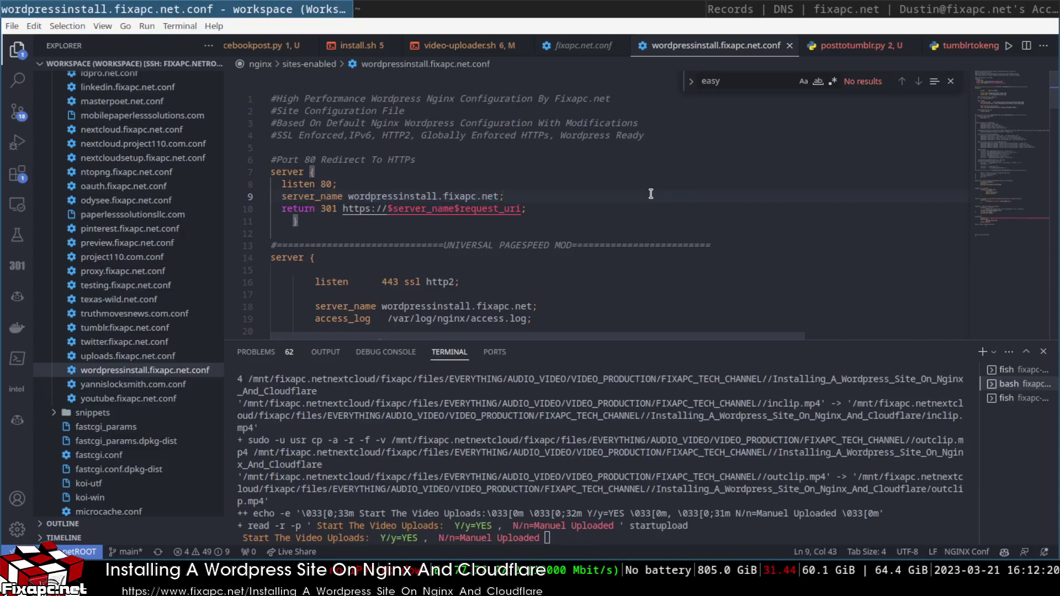
pyautogui.click(525, 185)
pyautogui.press('super+Return')
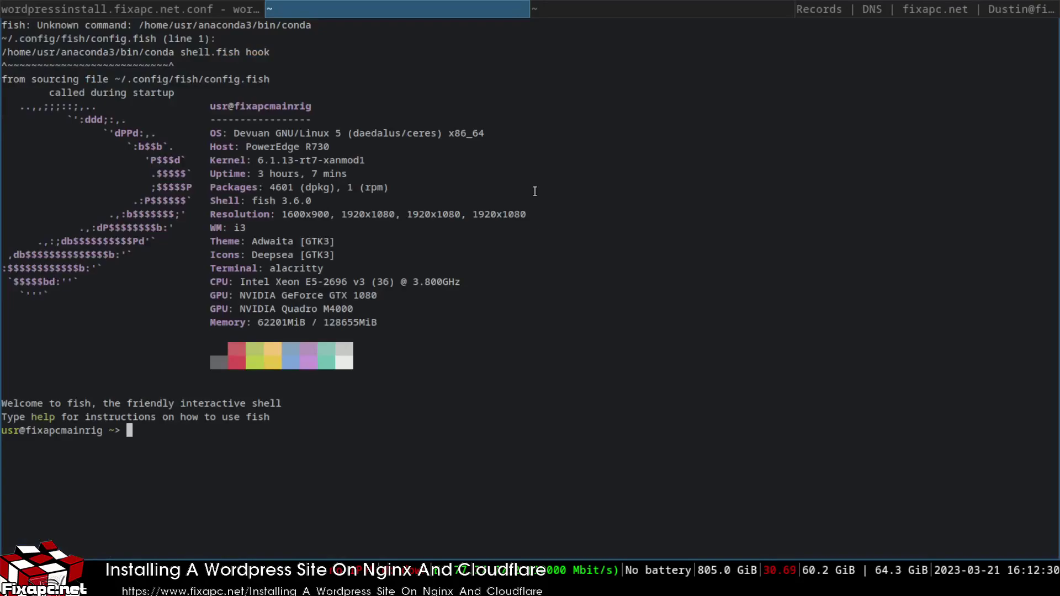
pyautogui.press('super+b')
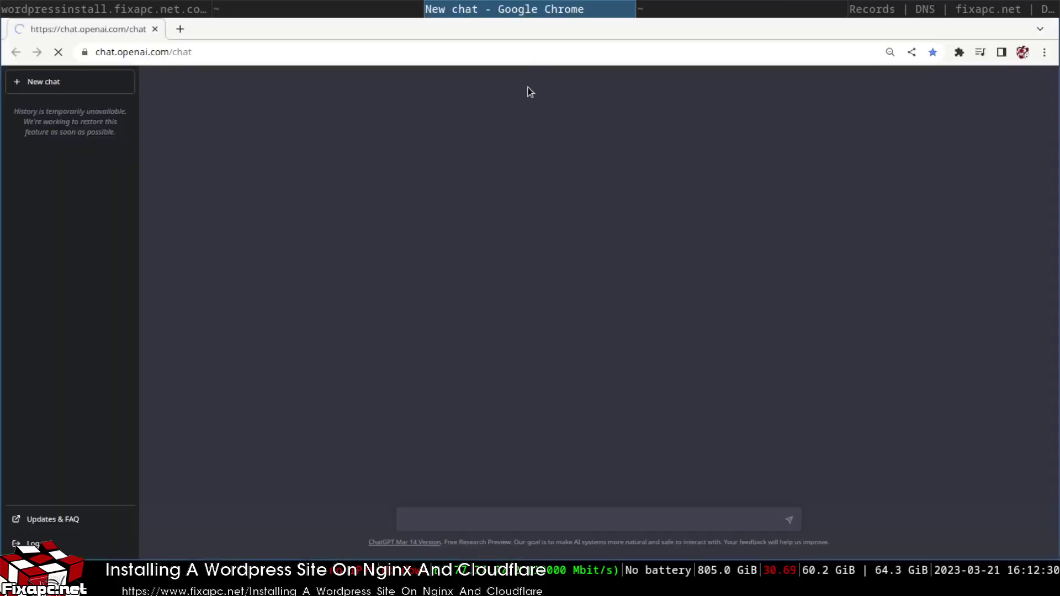
pyautogui.click(674, 4)
pyautogui.write('ssh root@fixapc.net')
pyautogui.press('Return')
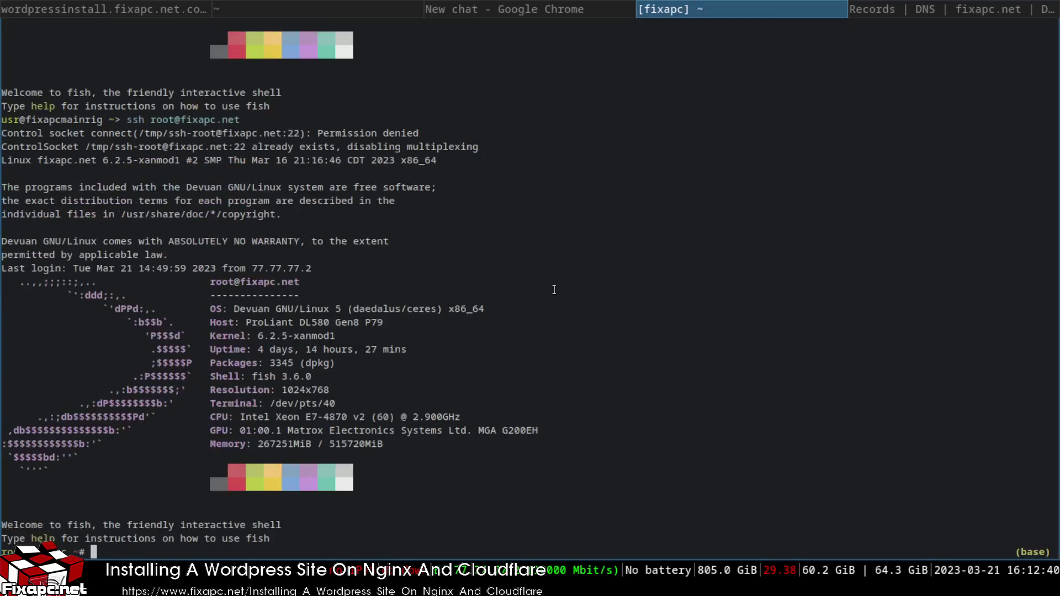
# Switch to usr, move into /var/www/, and enter mkdir wordpressinstall.fixapc.net.
pyautogui.press('Return')
pyautogui.press('Return')
pyautogui.press('Return')
pyautogui.write('su usr')
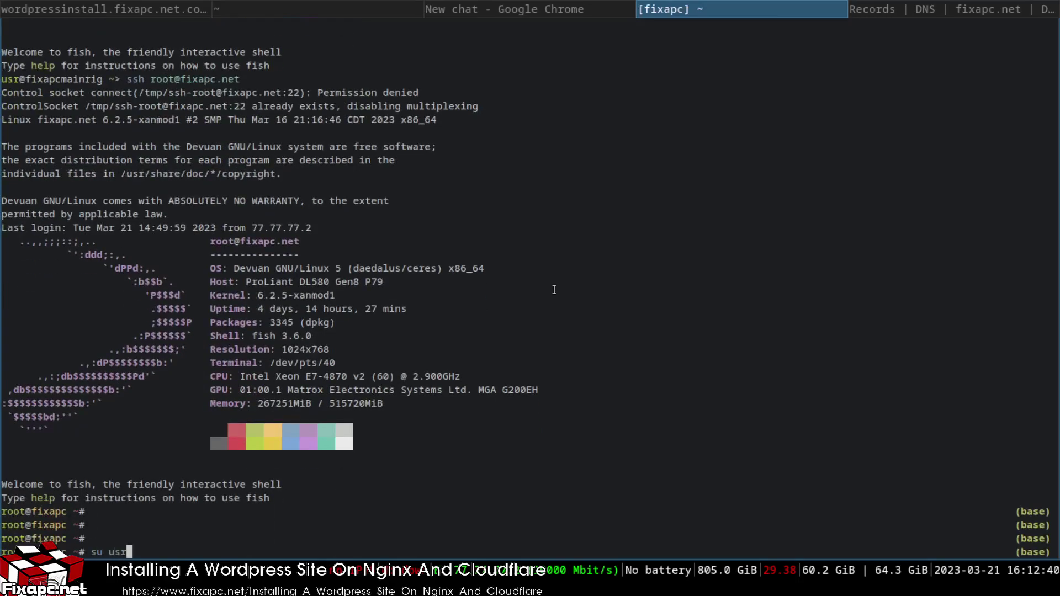
pyautogui.press('Return')
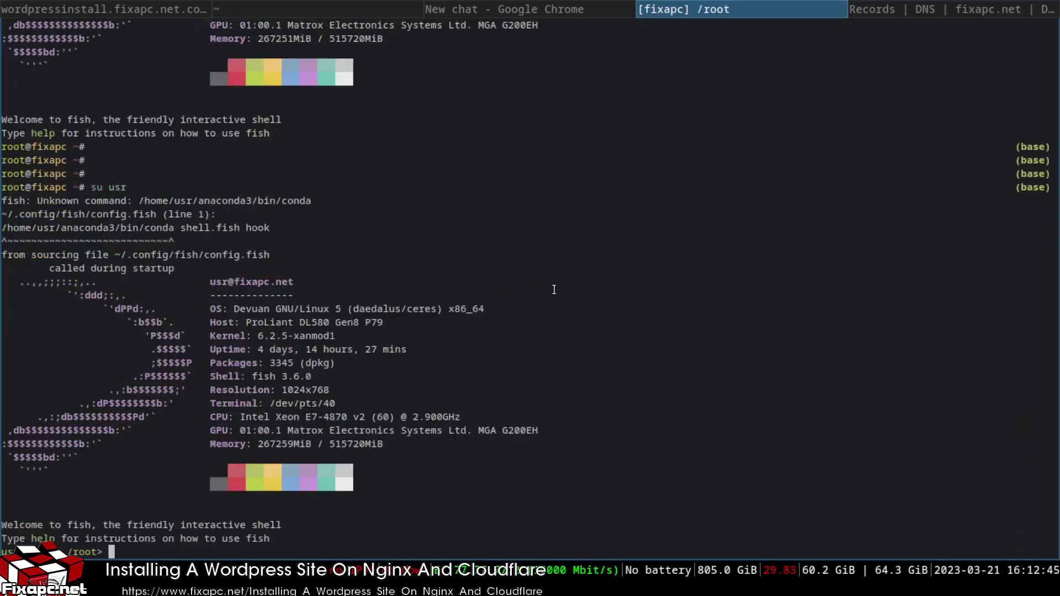
pyautogui.write('cd /var/www/')
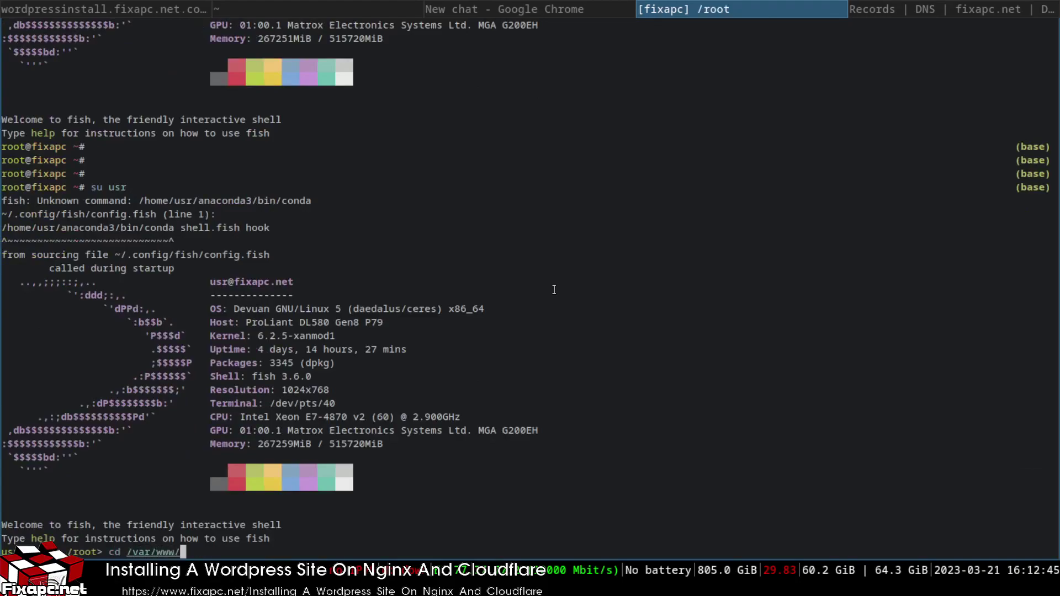
pyautogui.press('Return')
pyautogui.write('mkdir ')
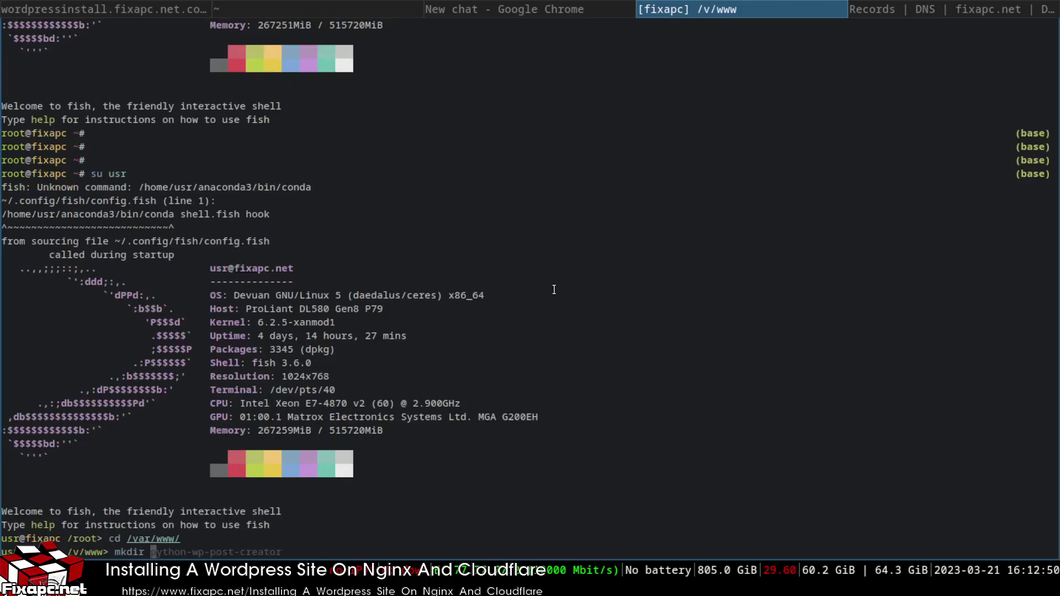
pyautogui.write('wordpressins')
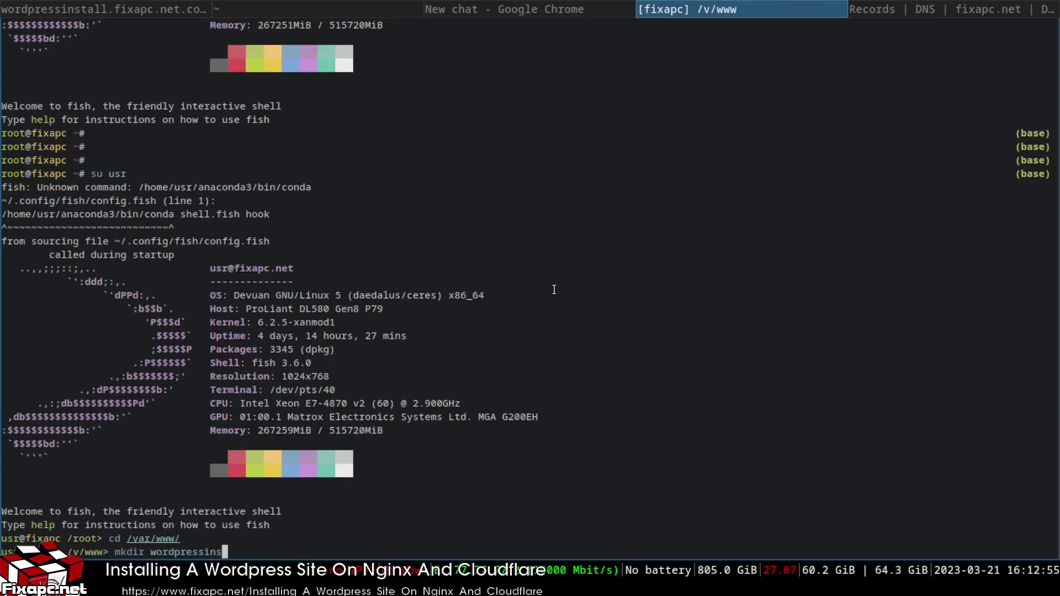
pyautogui.write('tall.fixapc.net')
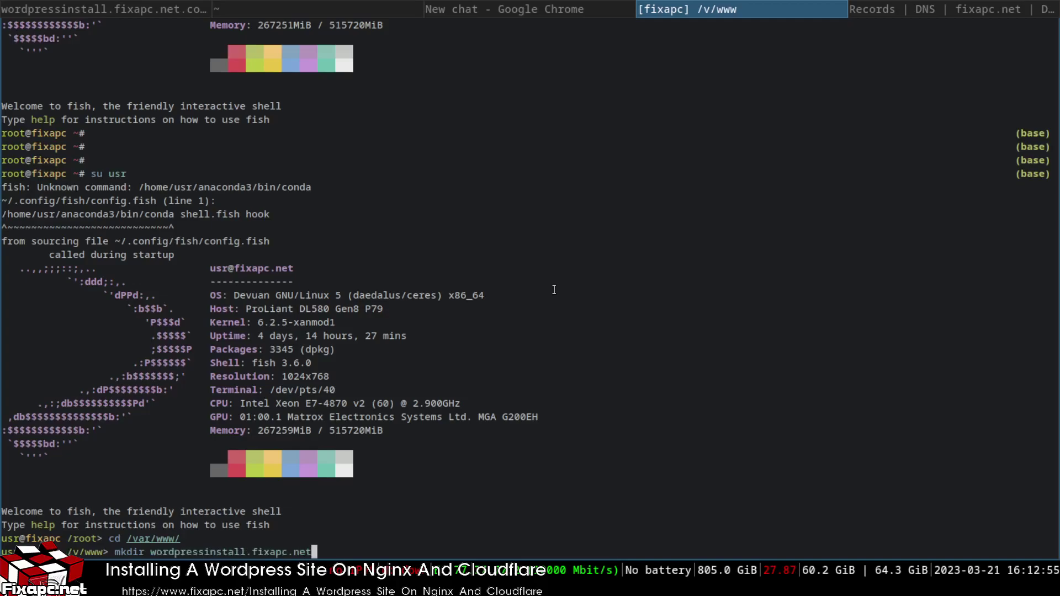
pyautogui.press('Return')
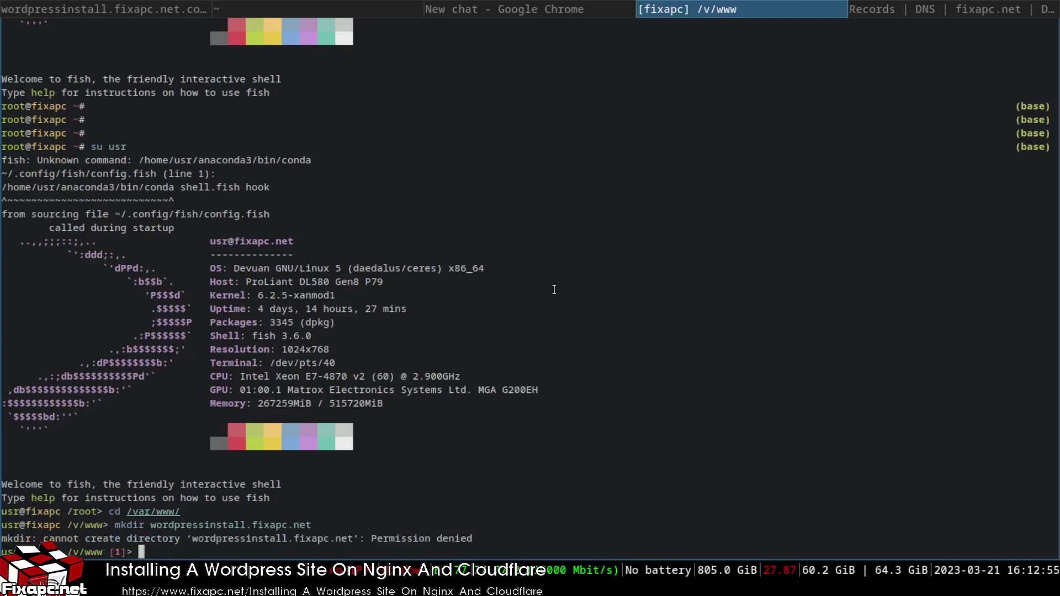
pyautogui.press('Up')
pyautogui.hotkey('ctrl', 'Left')
pyautogui.hotkey('ctrl', 'Left')
pyautogui.hotkey('ctrl', 'Left')
pyautogui.hotkey('ctrl', 'Left')
pyautogui.write('sudo')
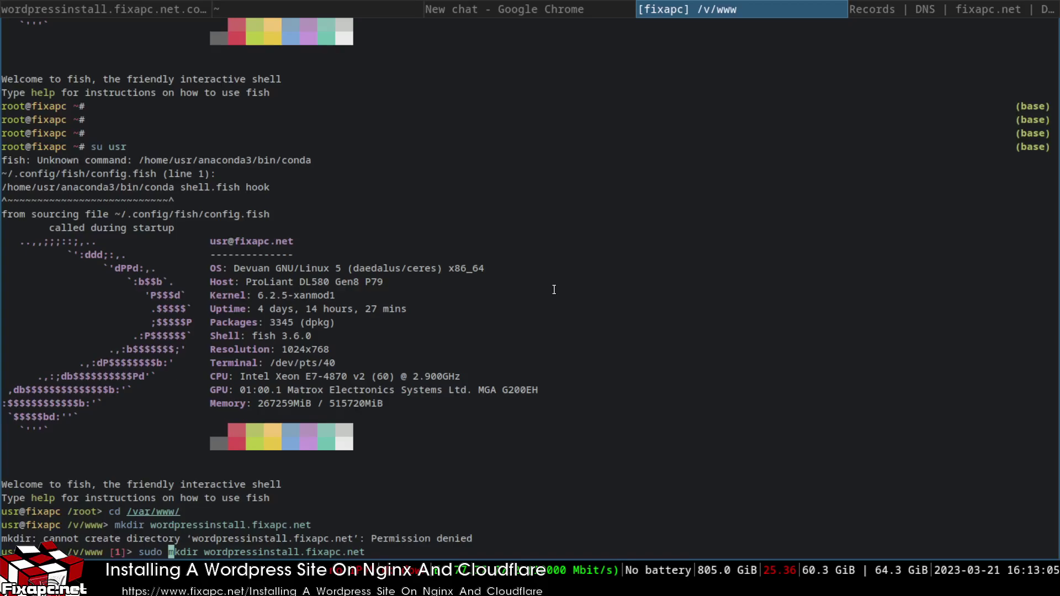
pyautogui.hotkey('ctrl', 'c')
pyautogui.write('ls')
pyautogui.press('Return')
# Go up to /var and check folder ownership with ls -l.
pyautogui.write('cd ..')
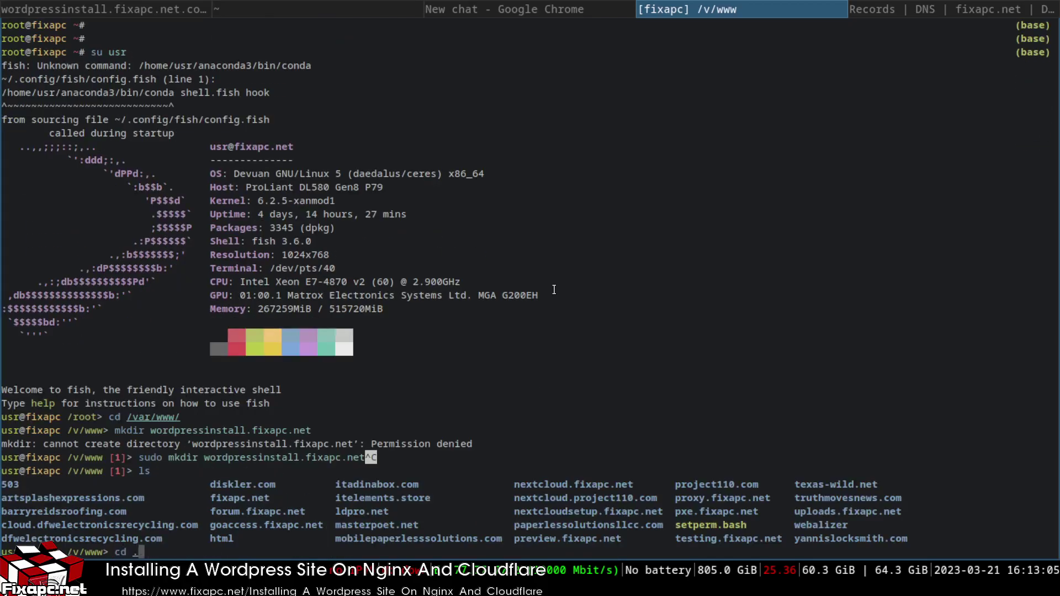
pyautogui.press('Return')
pyautogui.write('ls')
pyautogui.press('Return')
pyautogui.write('ls -l')
pyautogui.press('Return')
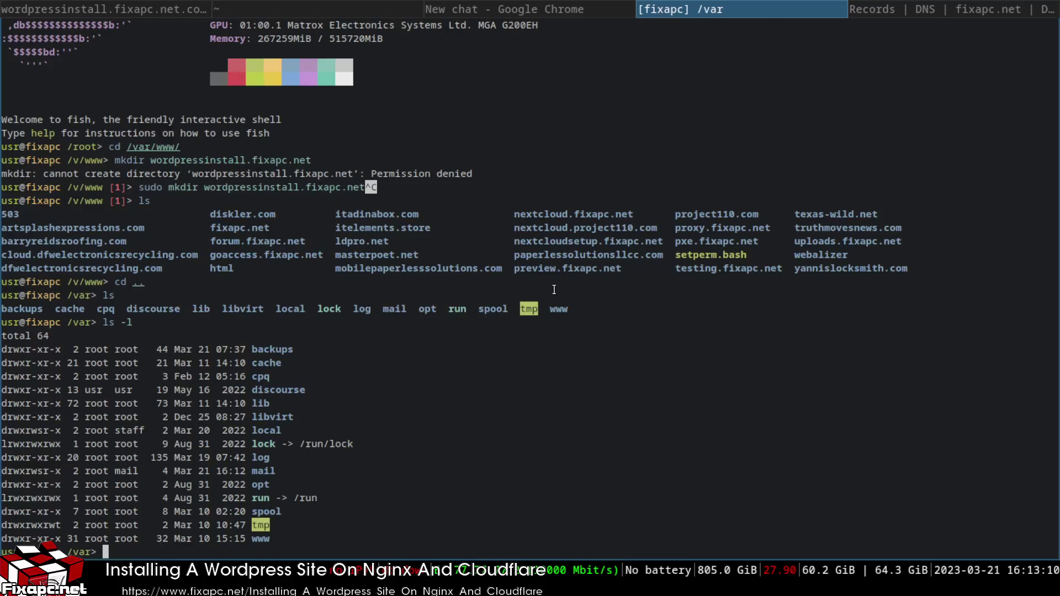
# Give usr ownership of www with sudo chown usr:usr www, then return into www/.
pyautogui.write('chown ')
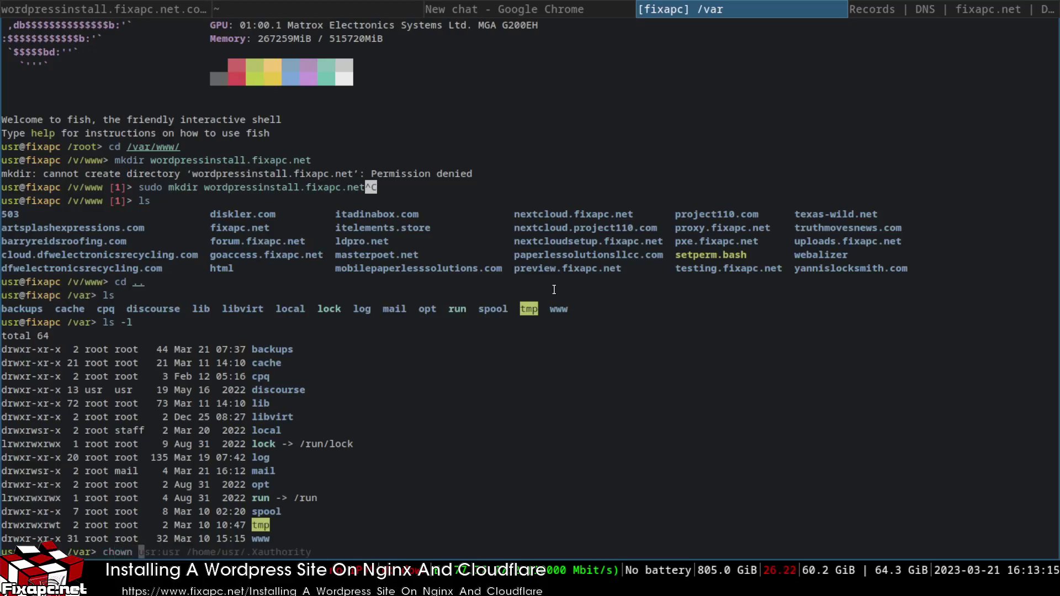
pyautogui.write('usr:usr www')
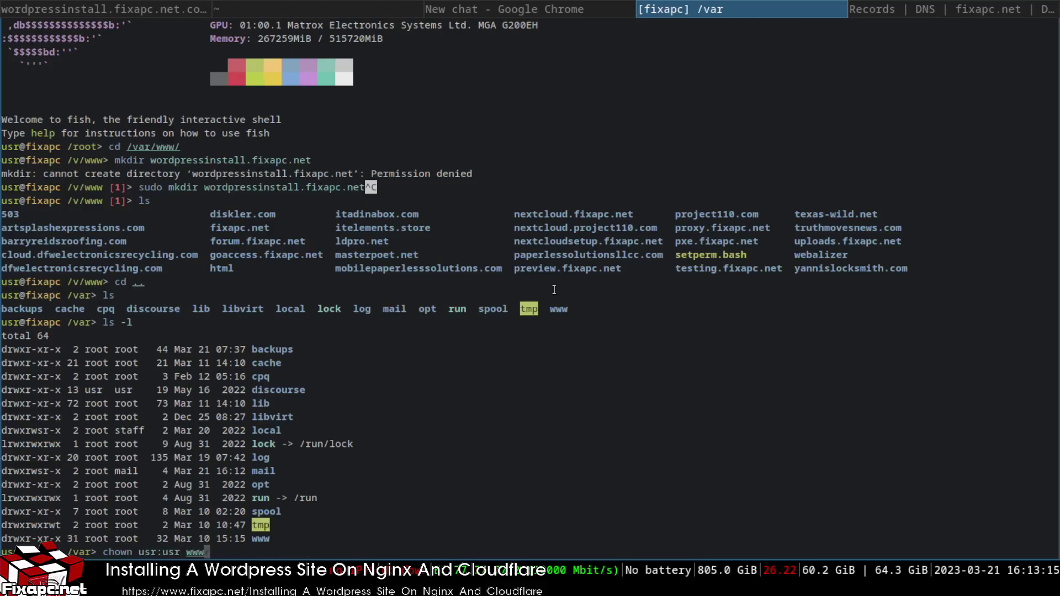
pyautogui.press('Return')
pyautogui.press('Up')
pyautogui.press('Home')
pyautogui.write('sudo \\')
pyautogui.press('Return')
pyautogui.press('Up')
pyautogui.hotkey('ctrl', 'Left')
pyautogui.hotkey('ctrl', 'Left')
pyautogui.hotkey('ctrl', 'Left')
pyautogui.press('BackSpace')
pyautogui.press('Return')
pyautogui.write('cd www/')
pyautogui.press('Return')
pyautogui.write('chown usr:usr www')
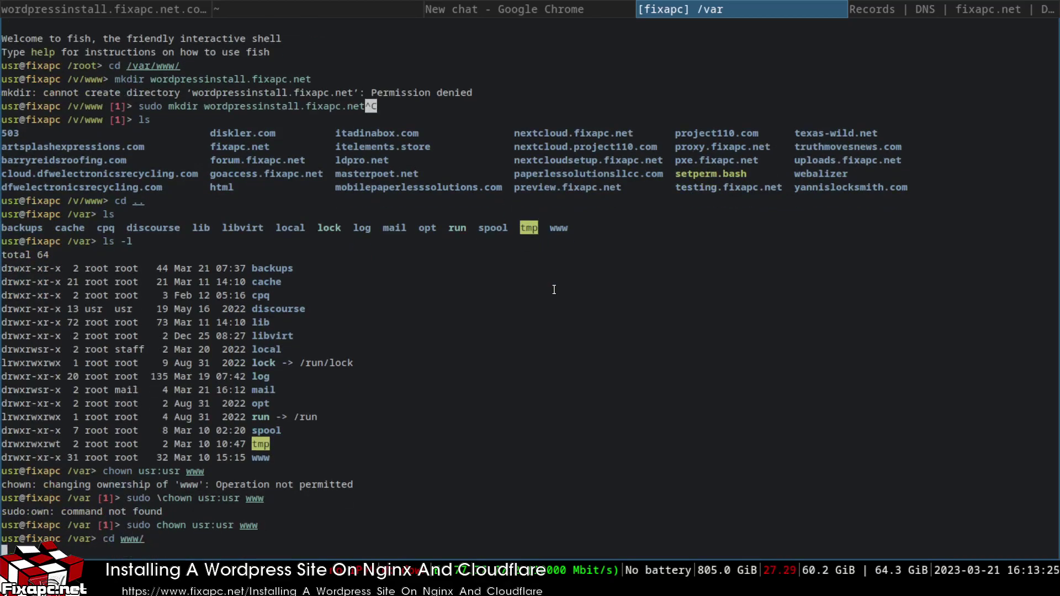
# Create and enter the wordpressinstall.fixapc.net folder, then make public_html inside it.
pyautogui.hotkey('ctrl', 'u')
pyautogui.write('mk')
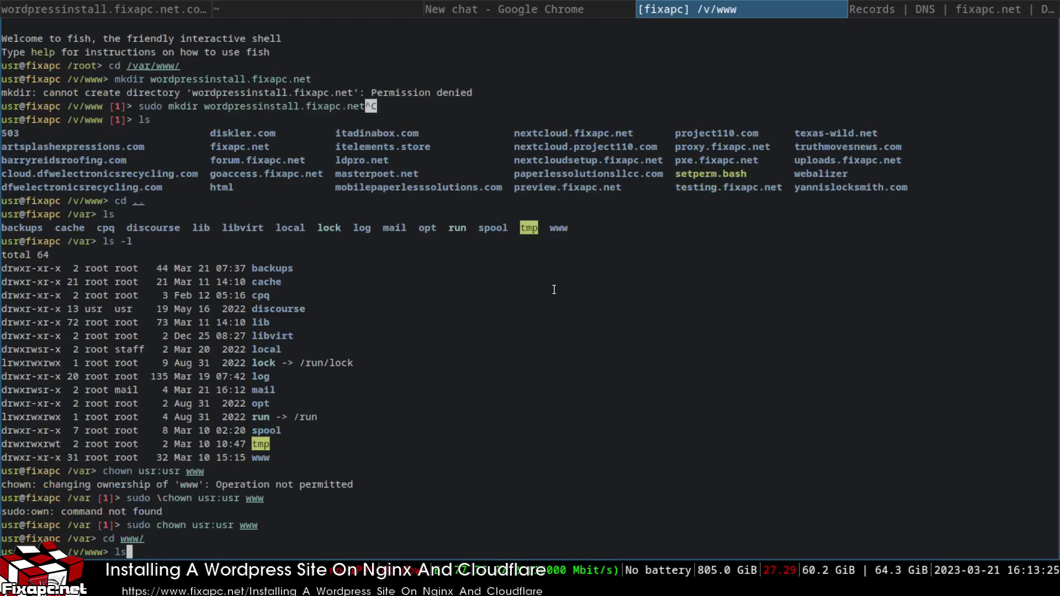
pyautogui.press('Right')
pyautogui.press('Return')
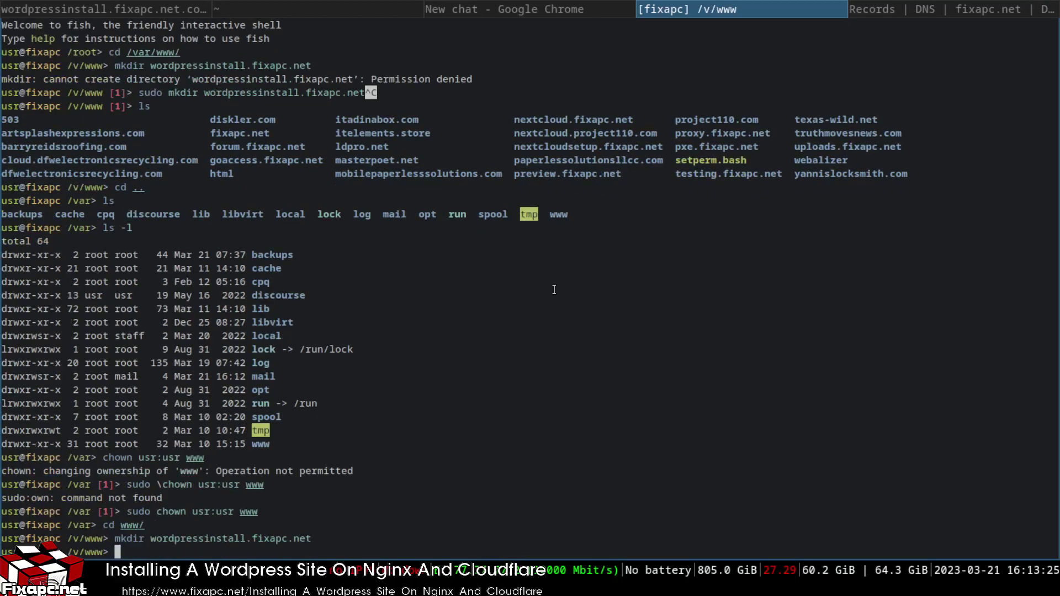
pyautogui.write('cd wordpressinstall.fixapc.net/')
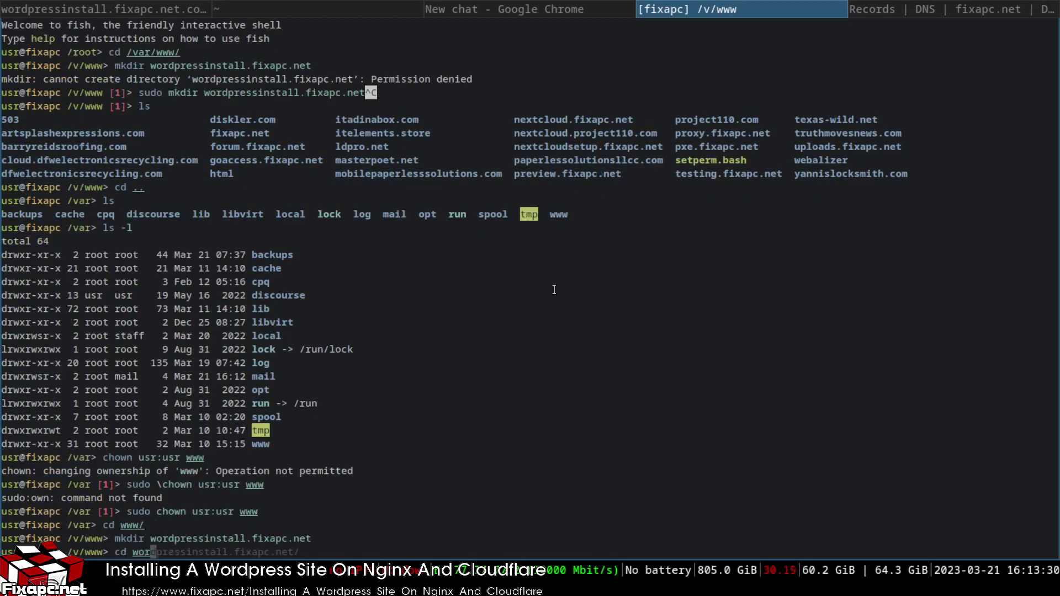
pyautogui.press('Right')
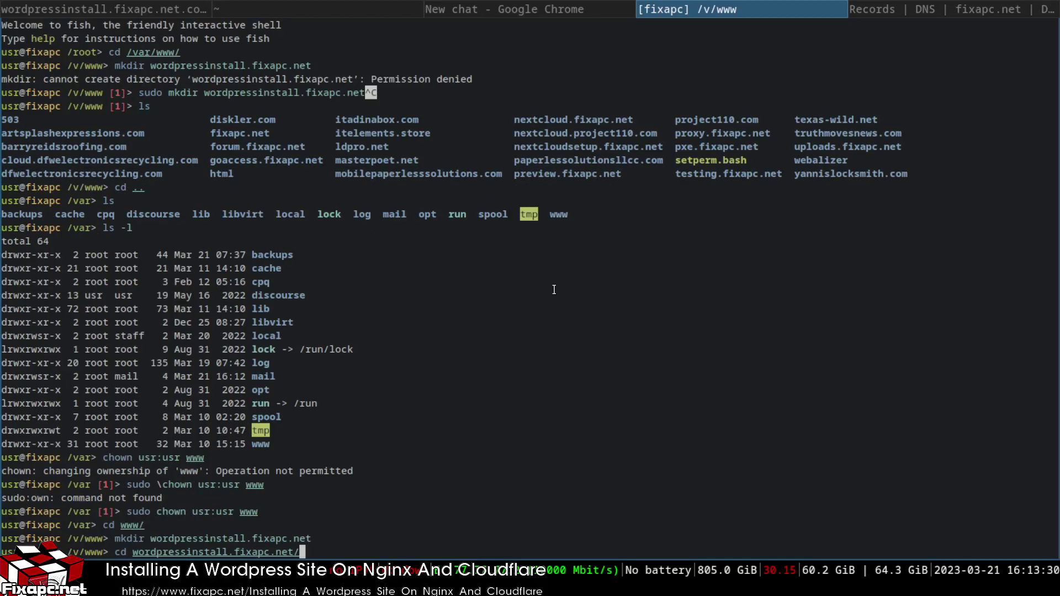
pyautogui.press('Return')
pyautogui.write('mkdi')
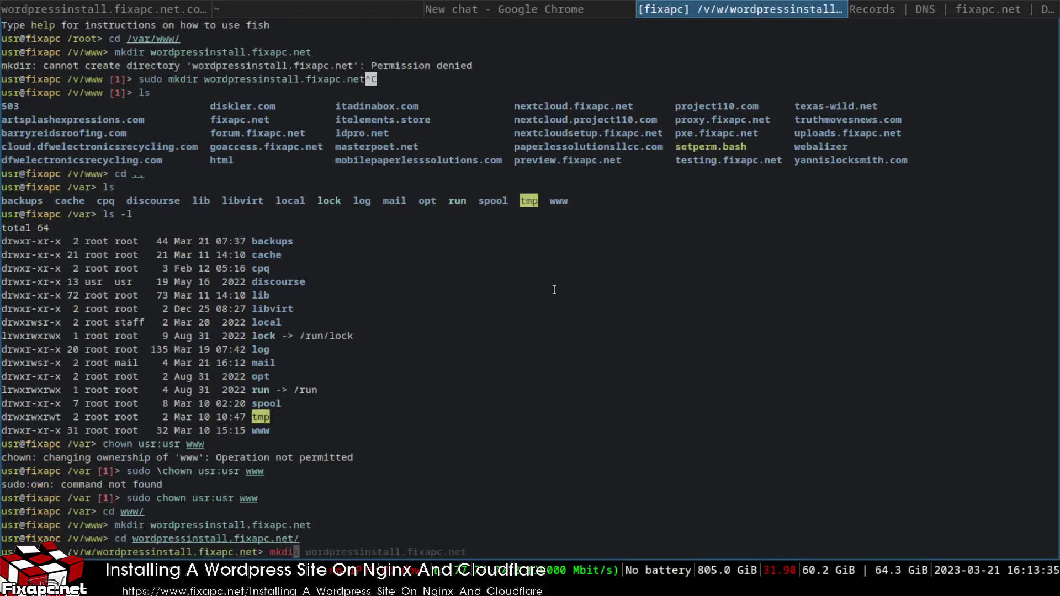
pyautogui.write('r public_')
pyautogui.press('Right')
pyautogui.press('Return')
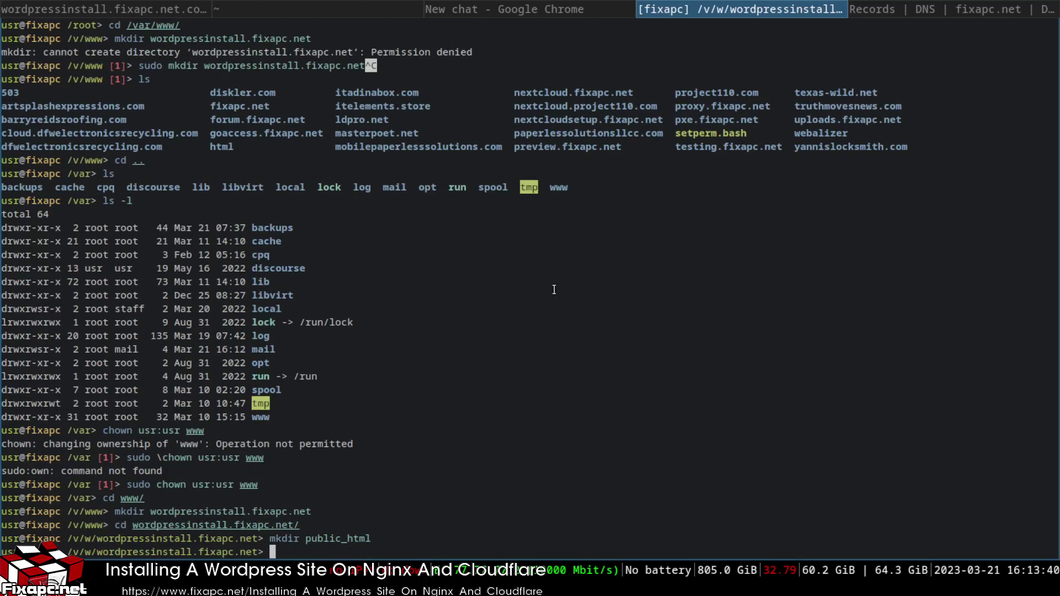
pyautogui.write('wgwe')
pyautogui.press('BackSpace')
pyautogui.press('BackSpace')
pyautogui.write('et')
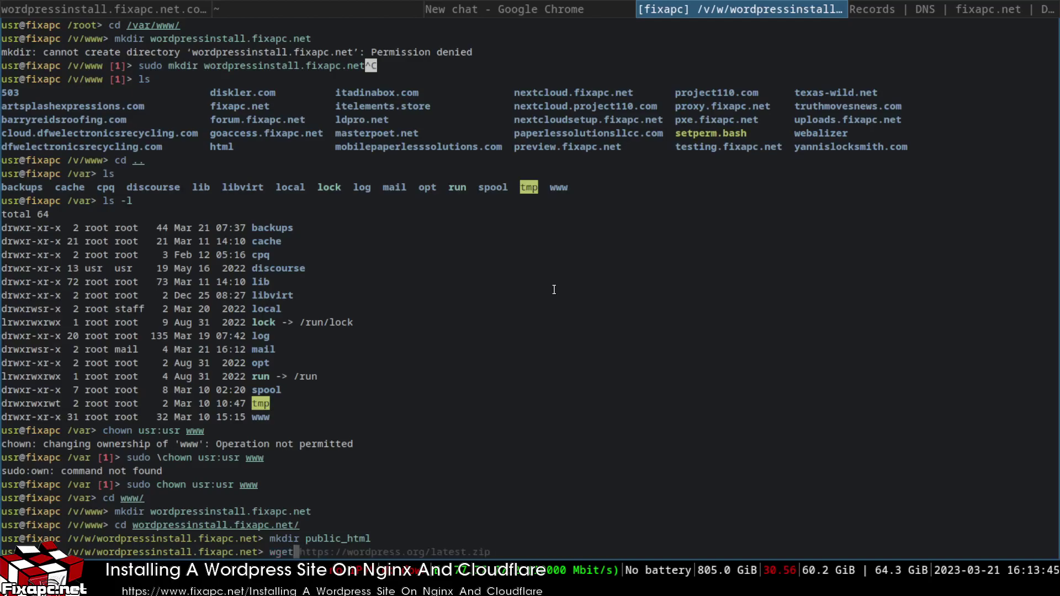
pyautogui.press('Right')
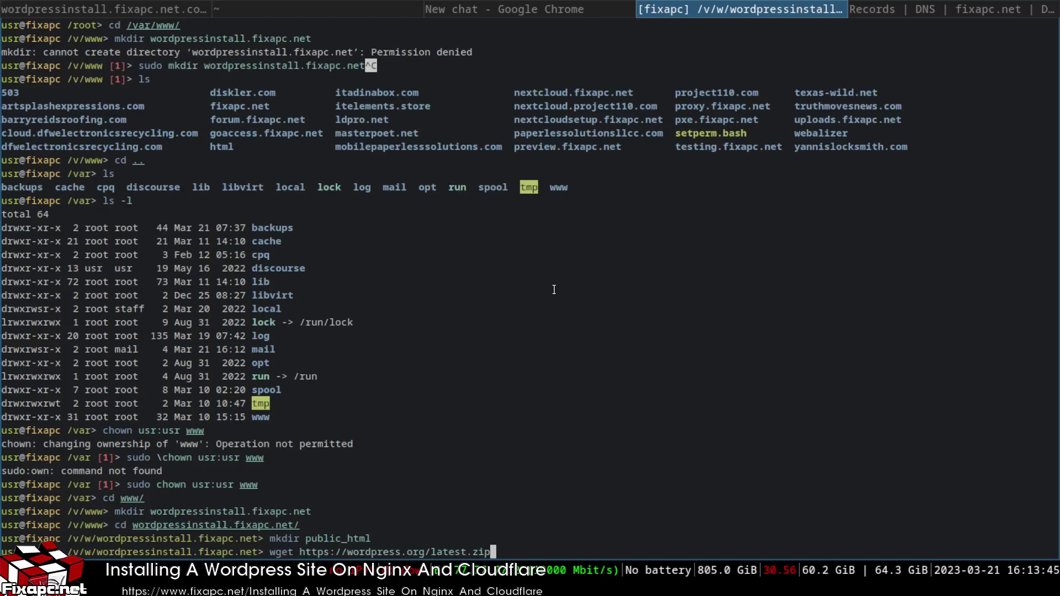
pyautogui.press('Return')
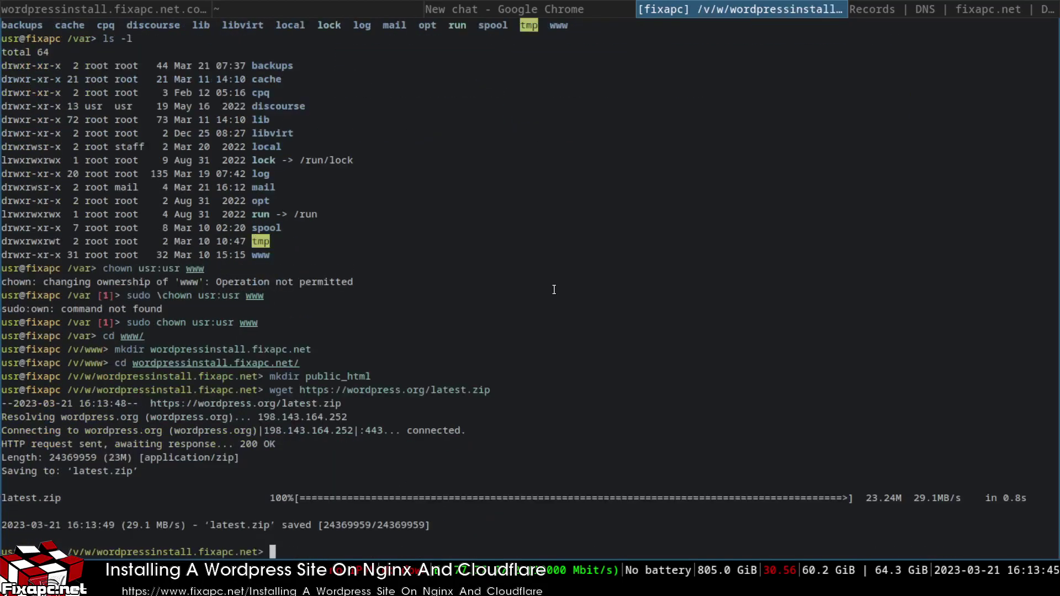
pyautogui.write('ls')
pyautogui.press('Return')
# Unzip latest.zip and list the directory to see the wordpress folder.
pyautogui.write('unzu')
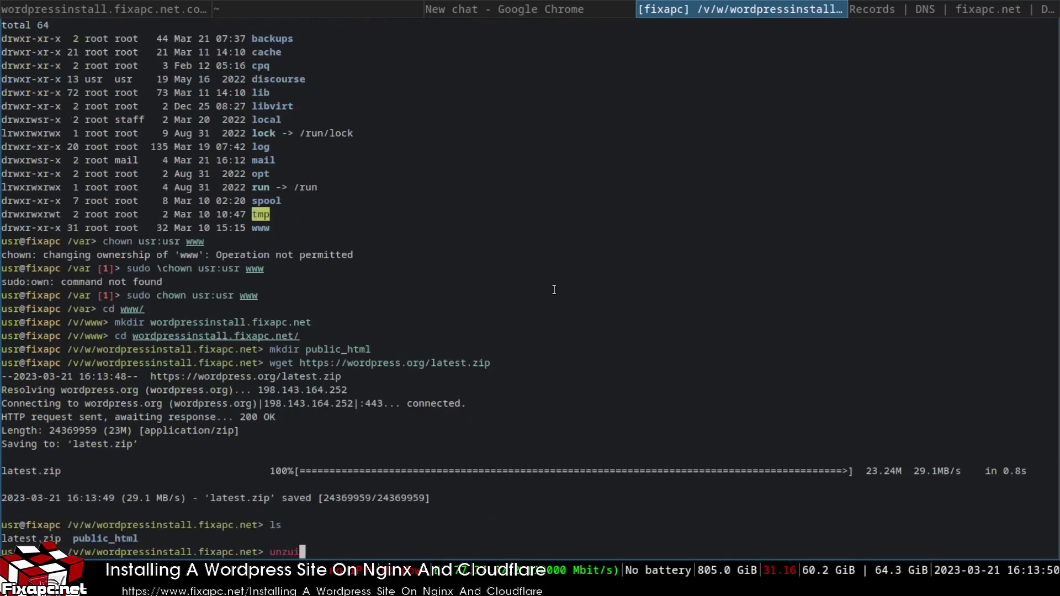
pyautogui.press('BackSpace')
pyautogui.write('ip latest.zip')
pyautogui.press('Return')
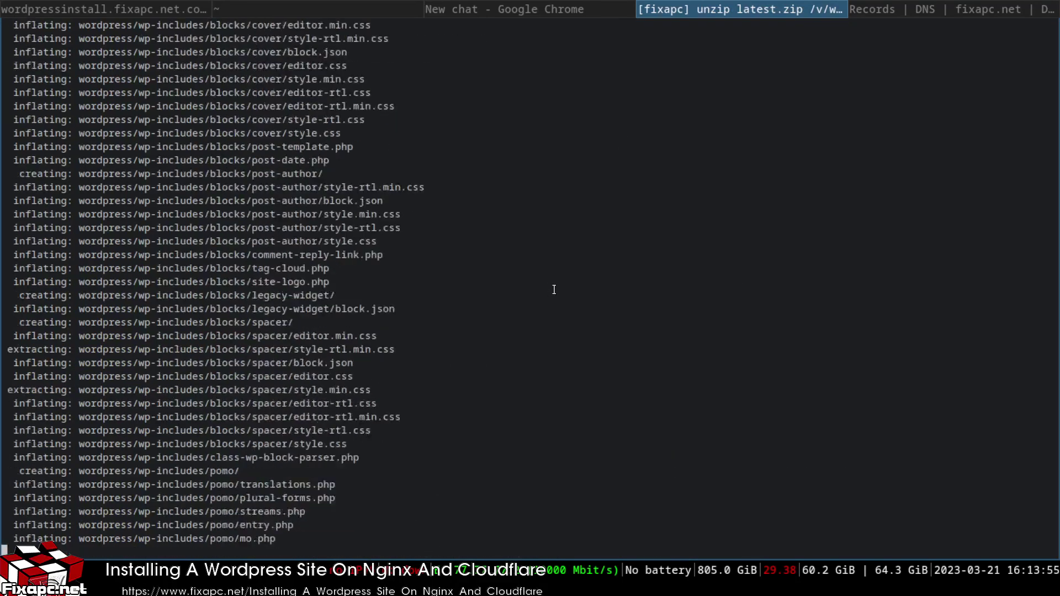
pyautogui.write('ls')
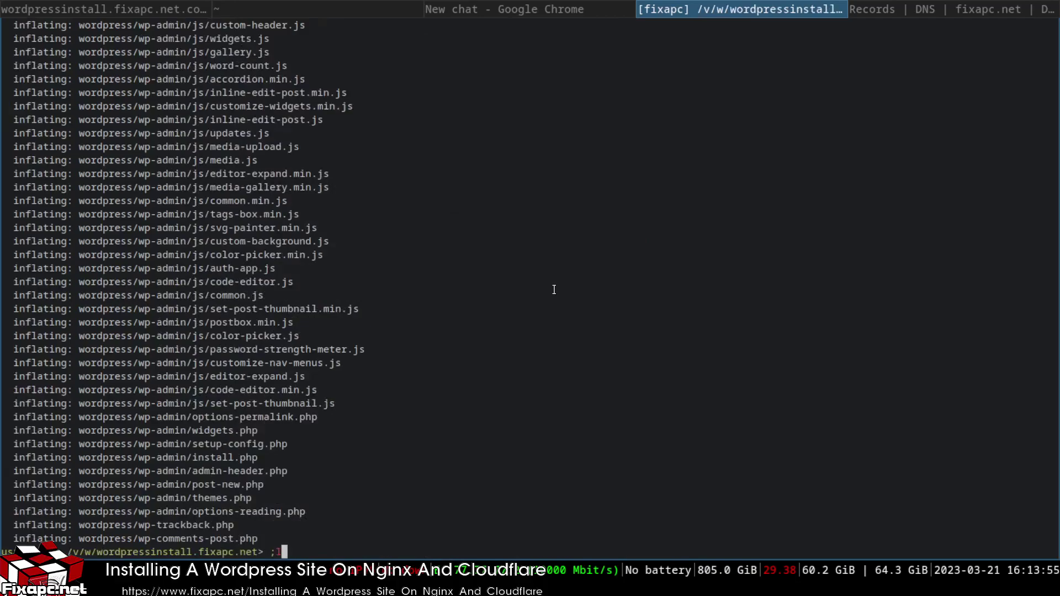
pyautogui.press('Return')
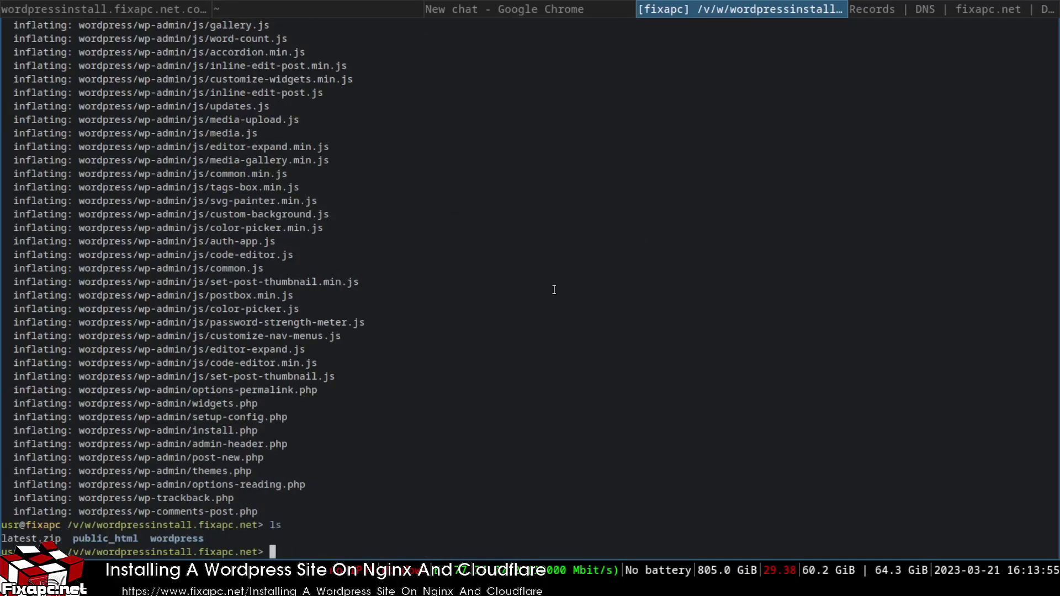
# Move all files from wordpress/ into ../public_html/.
pyautogui.write('cd wordpress/')
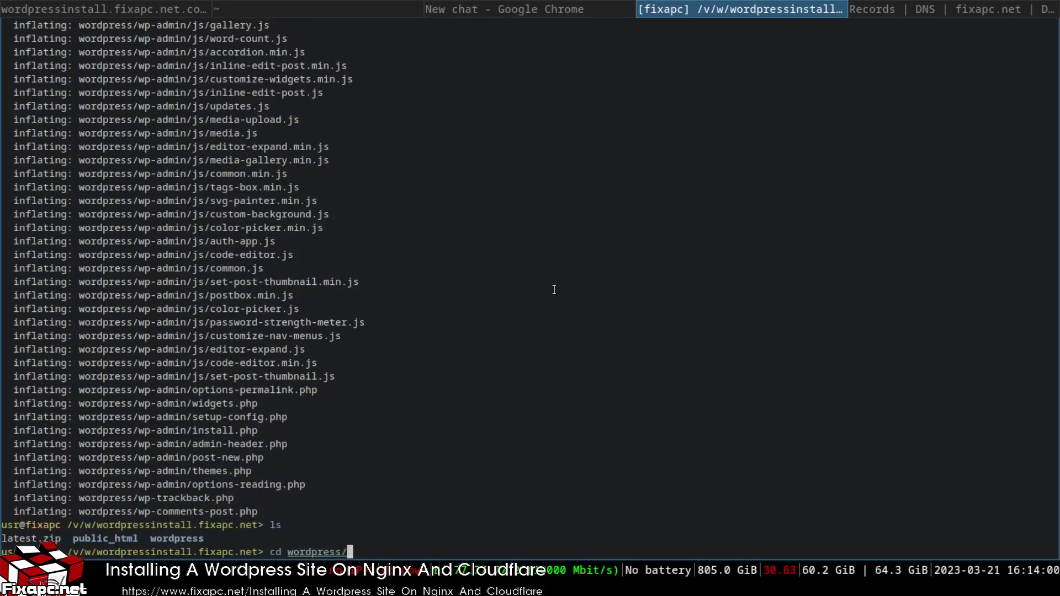
pyautogui.press('Return')
pyautogui.write('mv *')
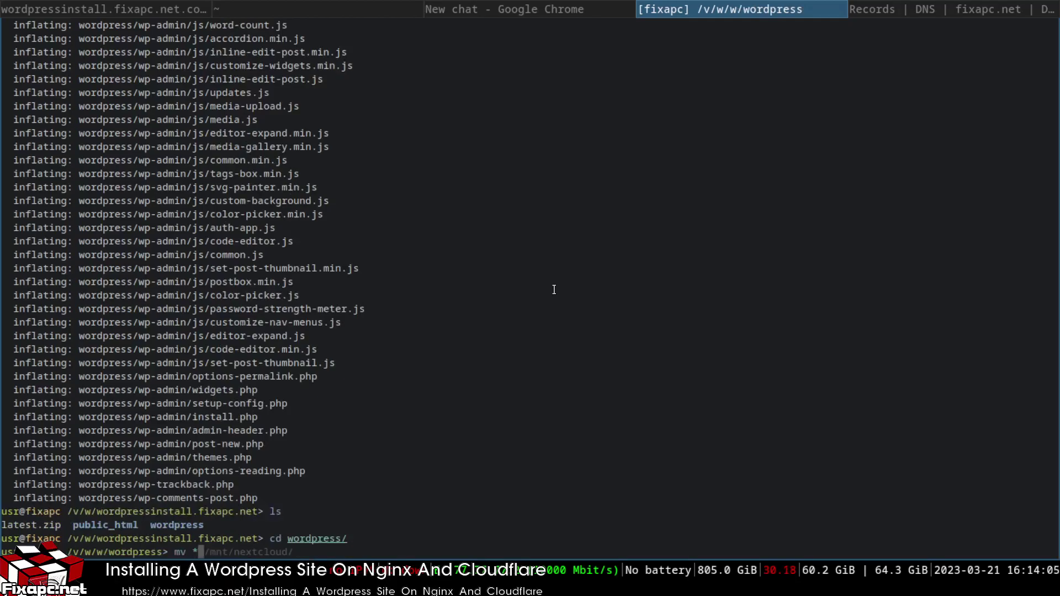
pyautogui.write(' ..')
pyautogui.press('Tab')
pyautogui.write('p')
pyautogui.press('Tab')
pyautogui.press('Return')
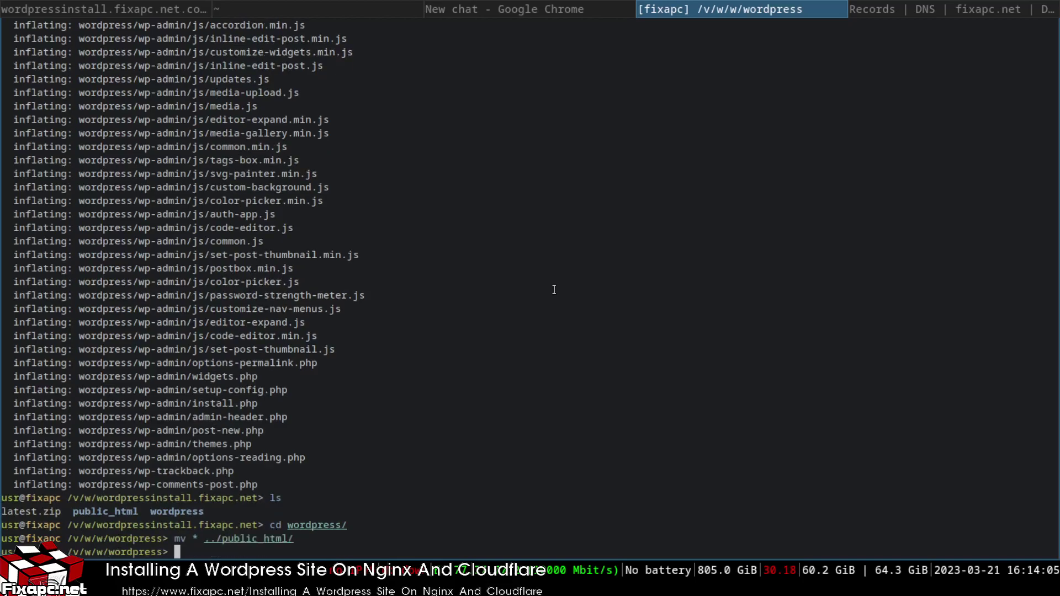
# Delete the emptied wordpress folder with rm -r and confirm only latest.zip and public_html remain.
pyautogui.write('cd ..')
pyautogui.press('Return')
pyautogui.write('rm wordpress/ -r')
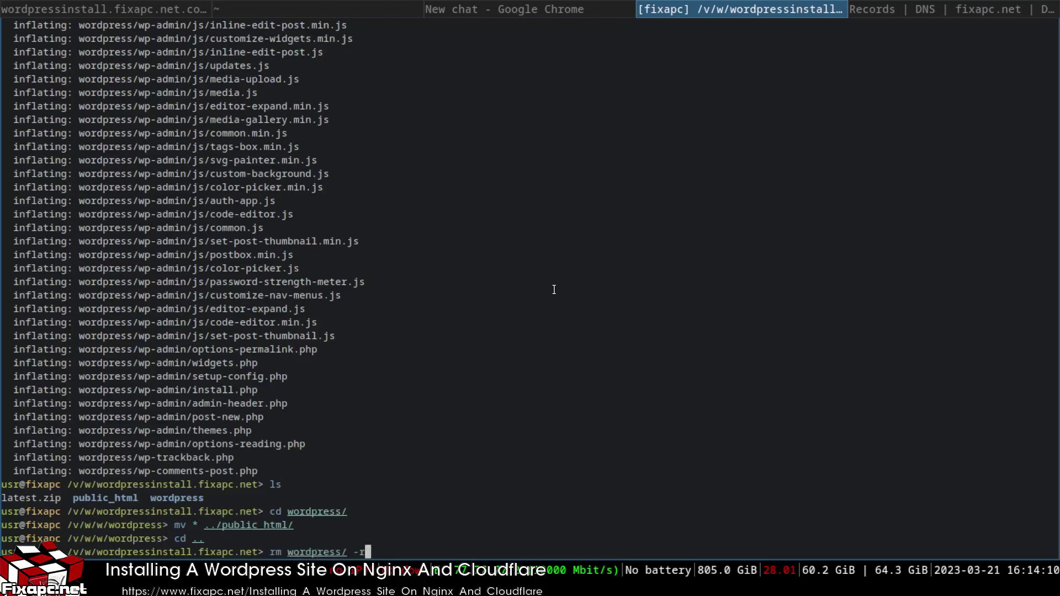
pyautogui.press('Return')
pyautogui.write('ls')
pyautogui.press('Return')
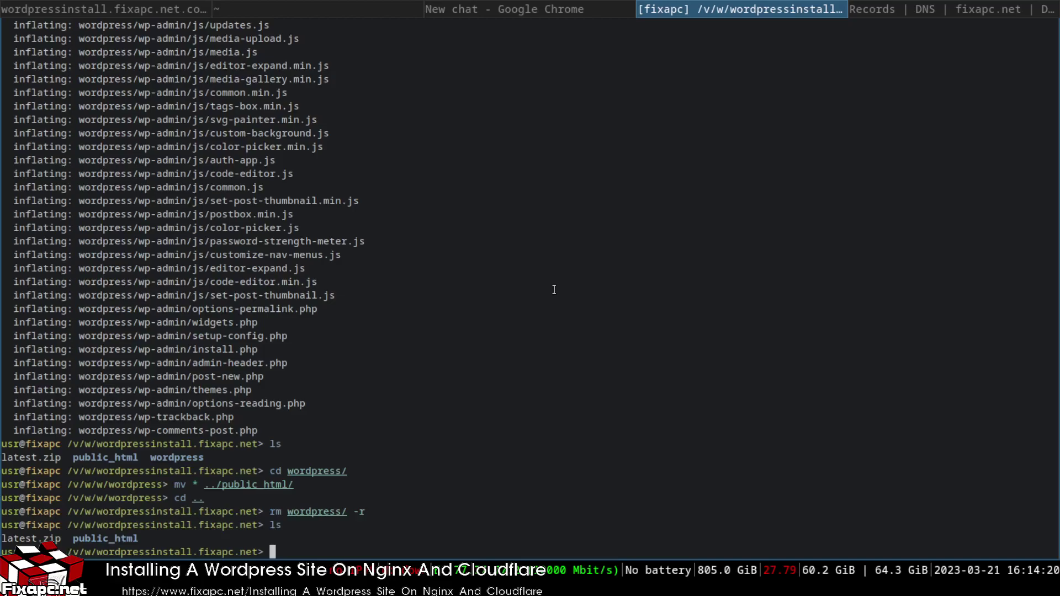
# Log in to phpMyAdmin at fixapc.net/phpmyadmin and open the User accounts overview.
pyautogui.press('super+b')
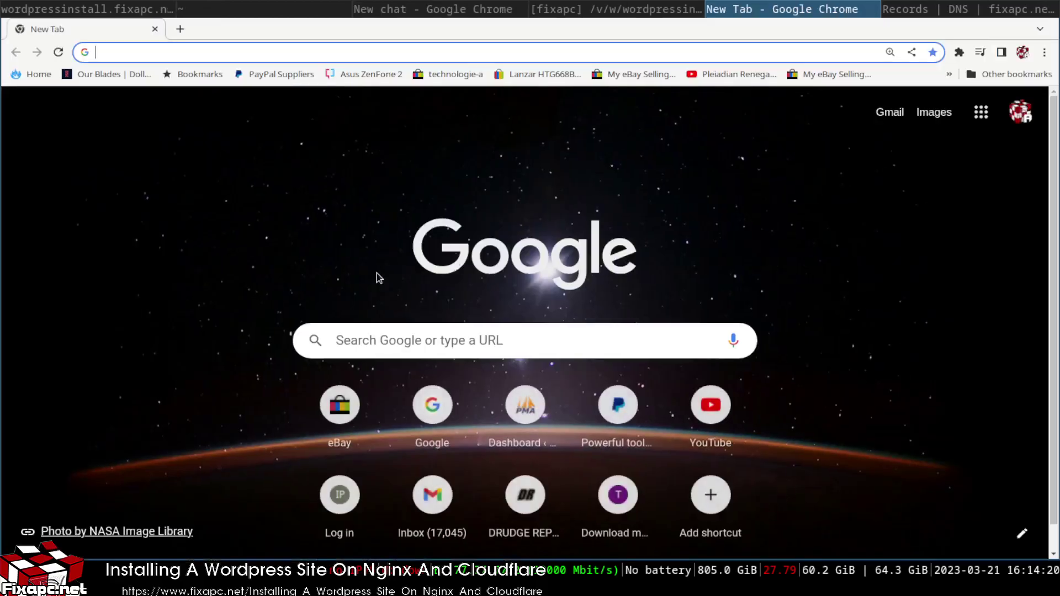
pyautogui.write('fixapc.nwet')
pyautogui.press('BackSpace')
pyautogui.press('BackSpace')
pyautogui.press('BackSpace')
pyautogui.write('et/phpmyadmin')
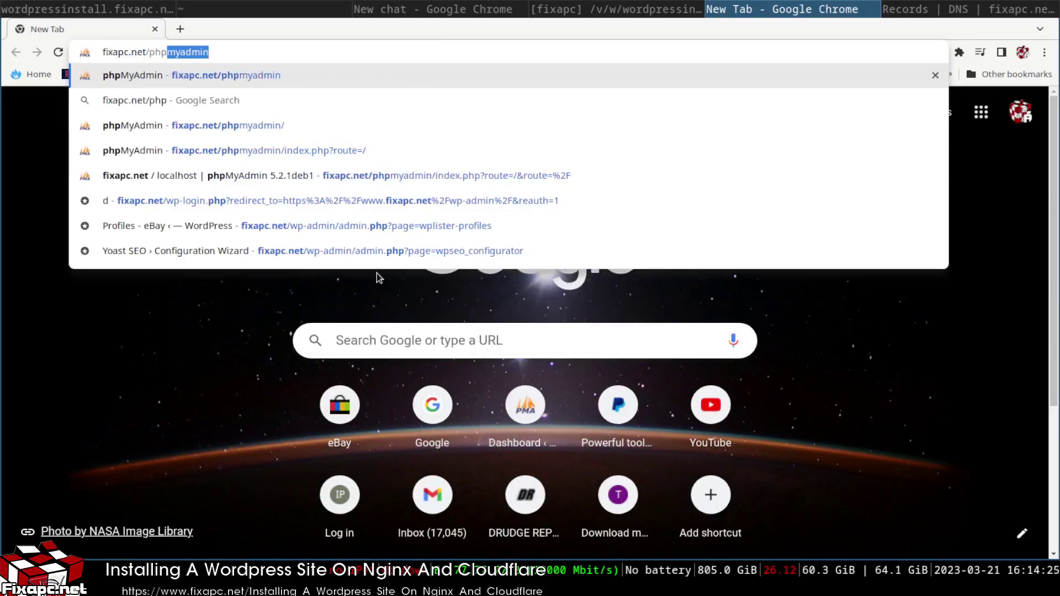
pyautogui.press('Return')
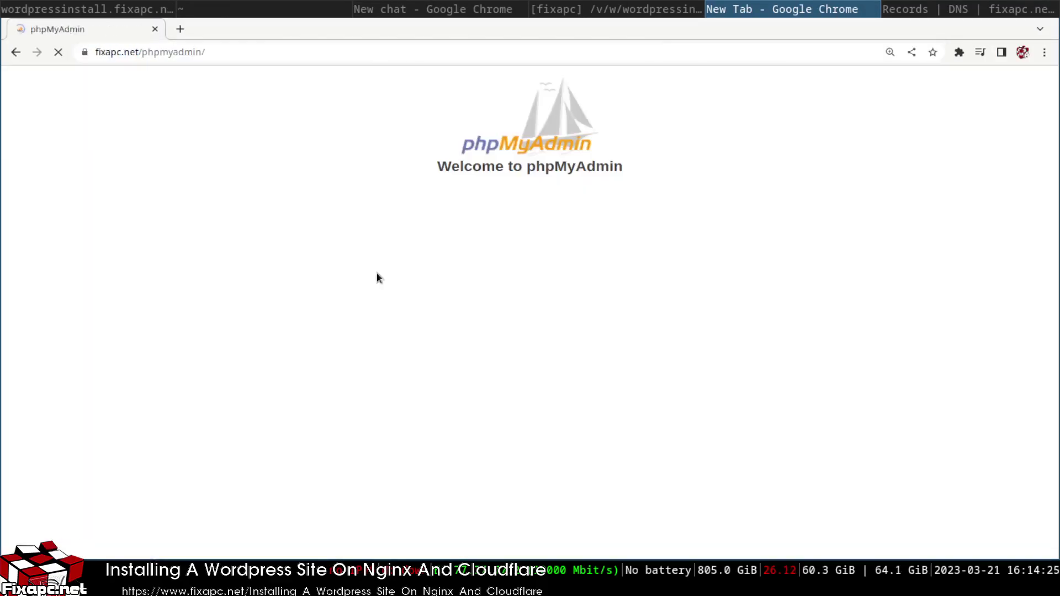
pyautogui.press('Return')
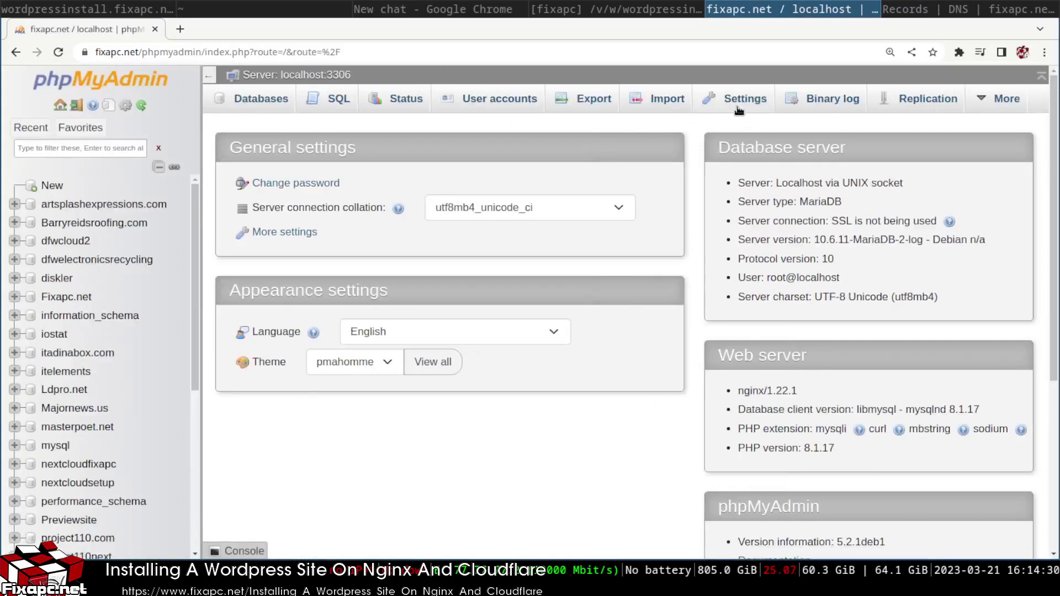
pyautogui.click(500, 100)
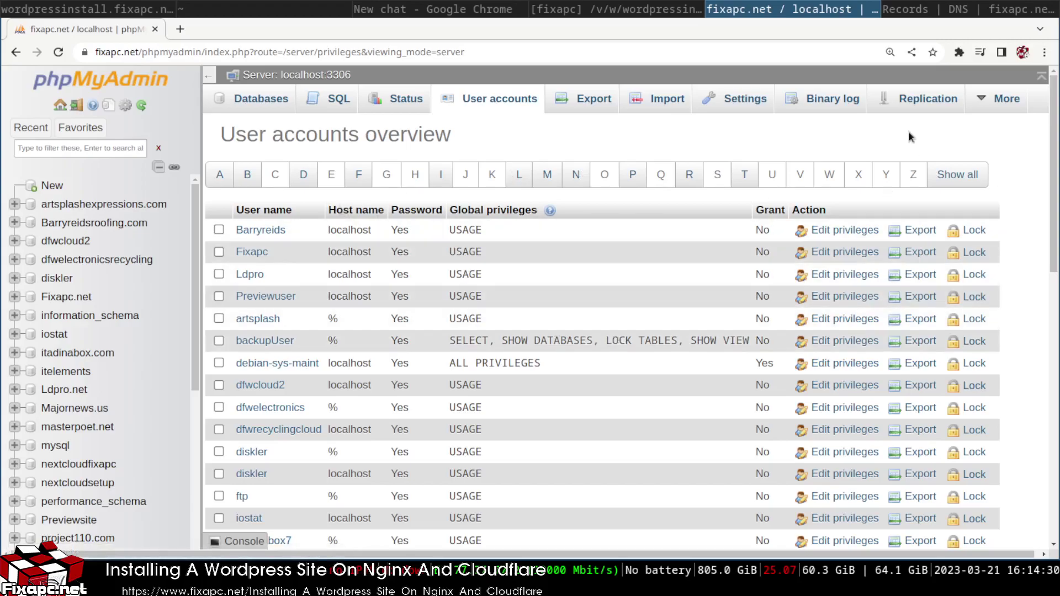
# Start a new user account named wordpressinstall with the host name set to Local.
pyautogui.scroll(-4, 552, 266)
pyautogui.scroll(4, 442, 316)
pyautogui.scroll(-12, 499, 322)
pyautogui.scroll(-2, 310, 327)
pyautogui.scroll(3, 310, 331)
pyautogui.click(294, 436)
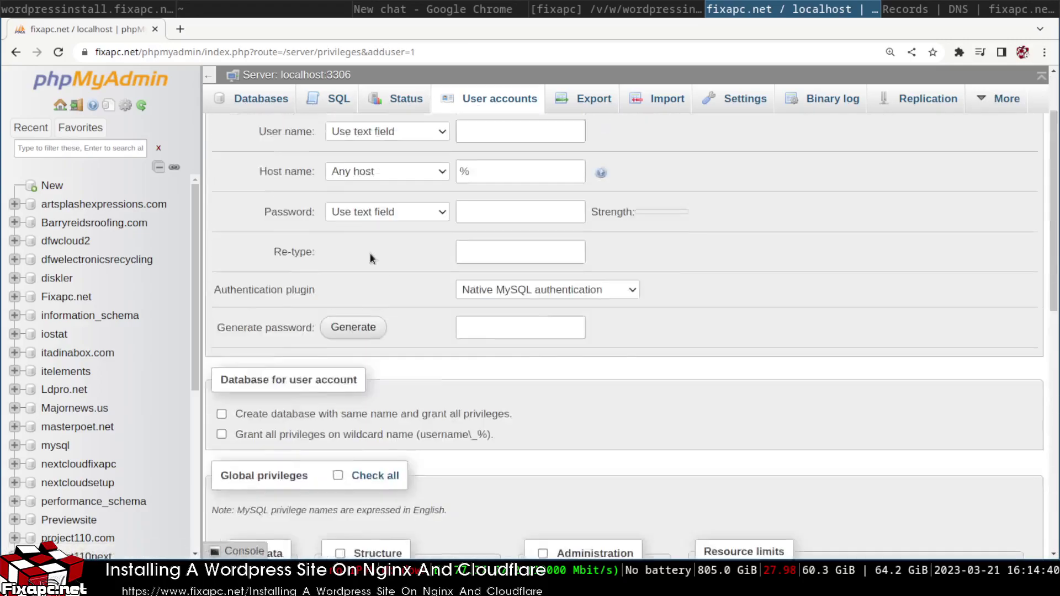
pyautogui.click(507, 230)
pyautogui.hotkey('ctrl', 'a')
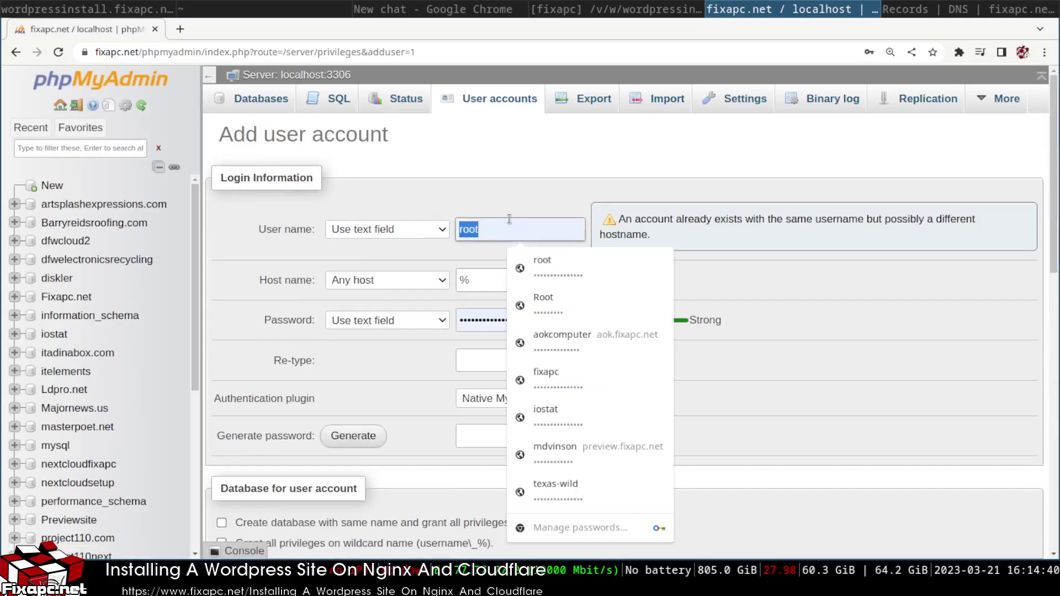
pyautogui.write('wordpressinstall')
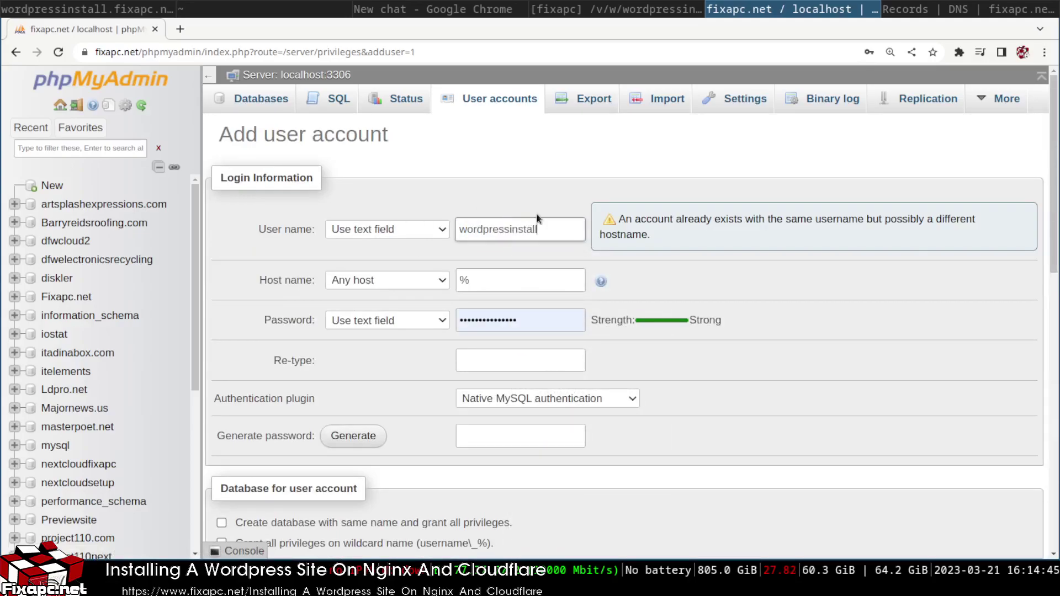
pyautogui.click(488, 281)
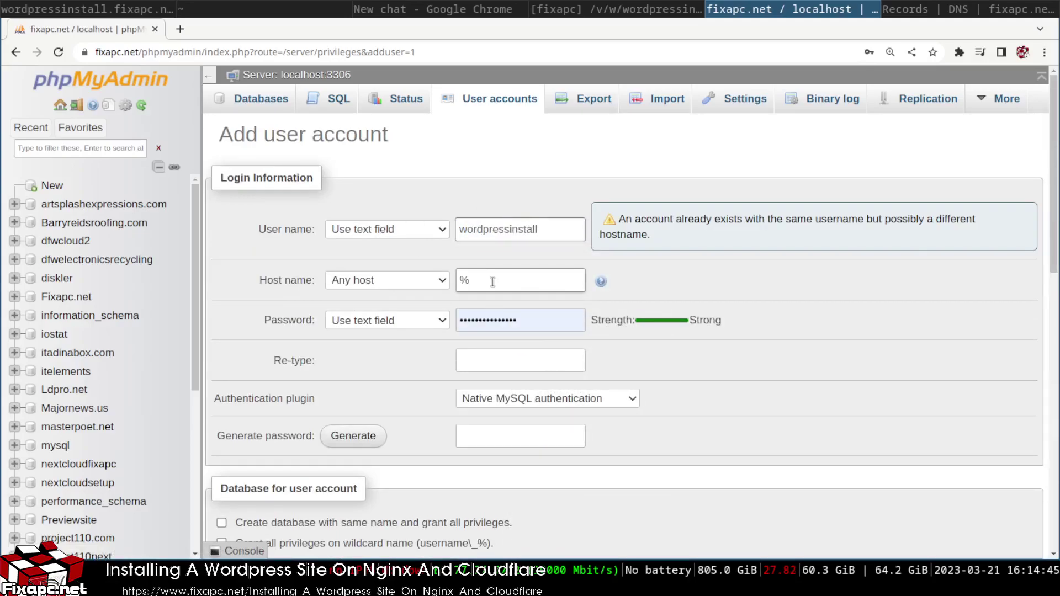
pyautogui.click(432, 260)
pyautogui.click(398, 288)
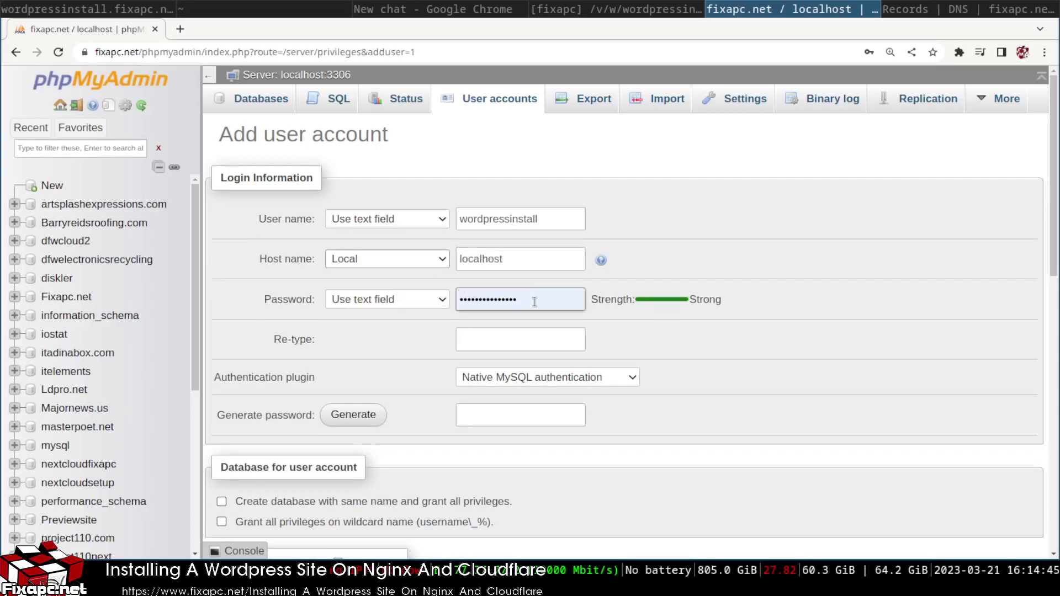
# Enter the account password and repeat it in the Re-type field.
pyautogui.click(531, 302)
pyautogui.doubleClick(539, 303)
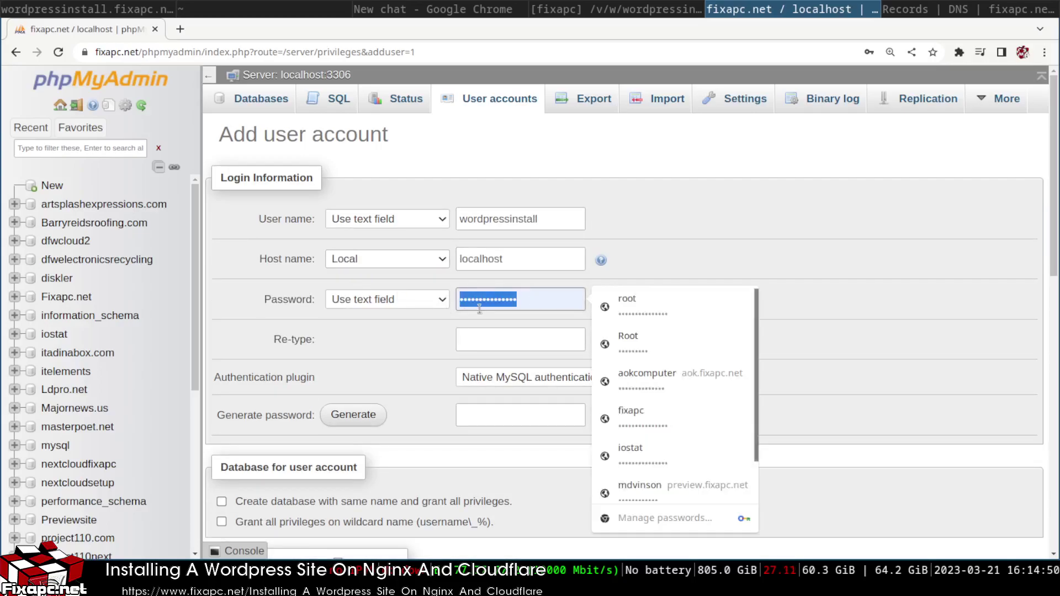
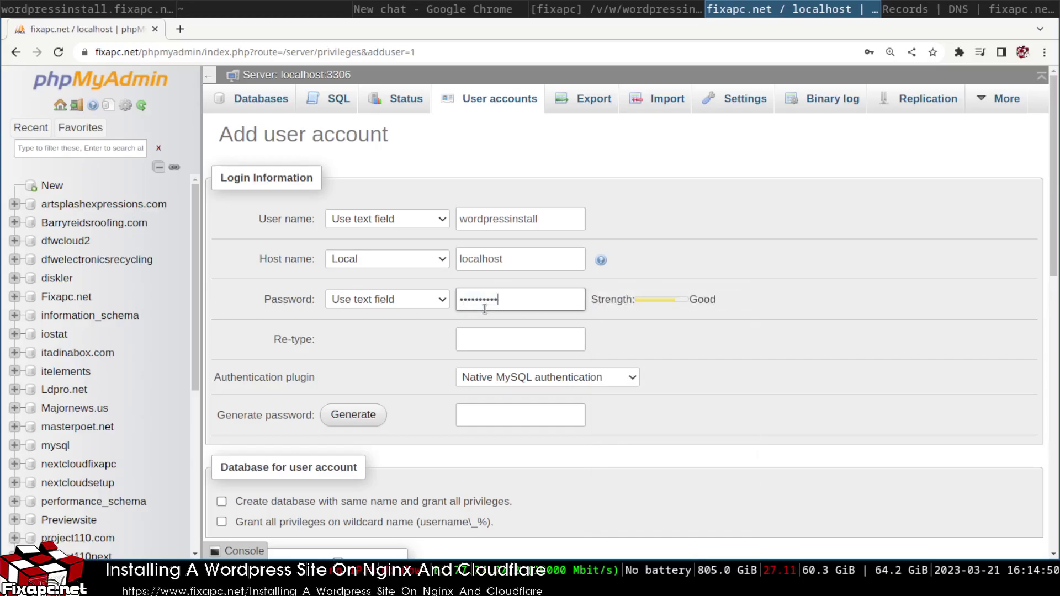
pyautogui.doubleClick(503, 296)
pyautogui.moveTo(528, 298); pyautogui.dragTo(433, 298)
pyautogui.click(525, 338)
pyautogui.hotkey('ctrl', 'v')
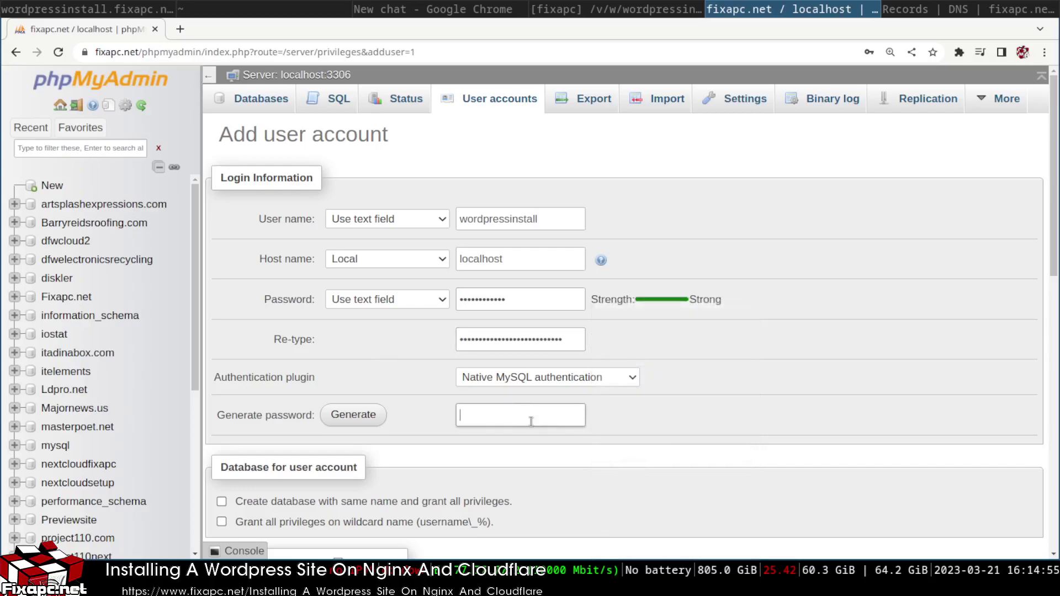
pyautogui.hotkey('ctrl', 'v')
pyautogui.click(522, 415)
pyautogui.hotkey('ctrl', 'a')
pyautogui.press('BackSpace')
pyautogui.click(495, 339)
pyautogui.hotkey('ctrl', 'a')
# Submit the wordpressinstall@localhost account form and dismiss Chrome's save-password prompt.
pyautogui.scroll(-7, 892, 321)
pyautogui.scroll(3, 601, 348)
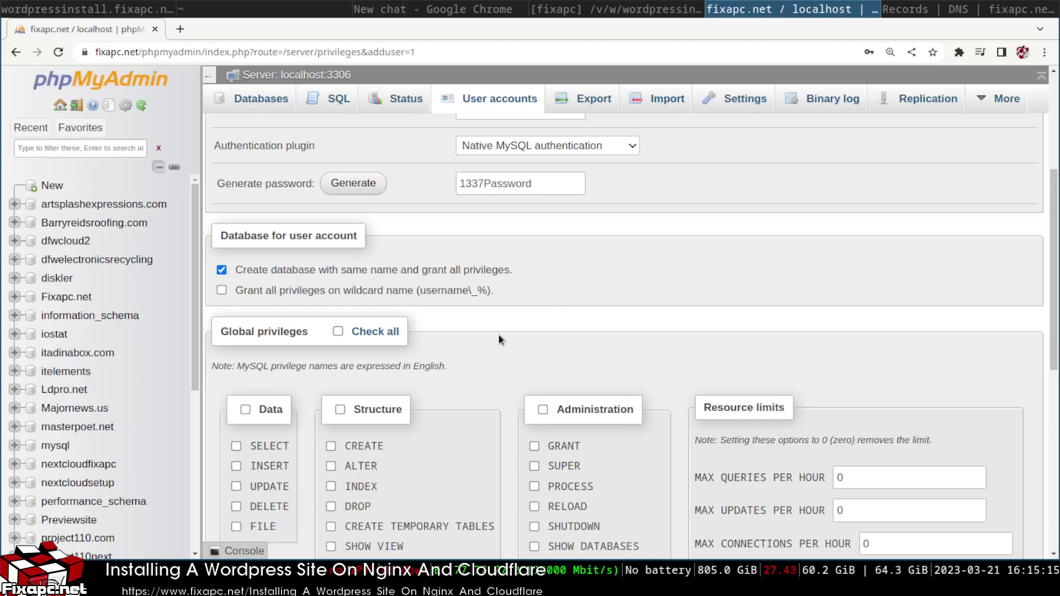
pyautogui.scroll(4, 539, 219)
pyautogui.scroll(-9, 525, 338)
pyautogui.scroll(4, 524, 294)
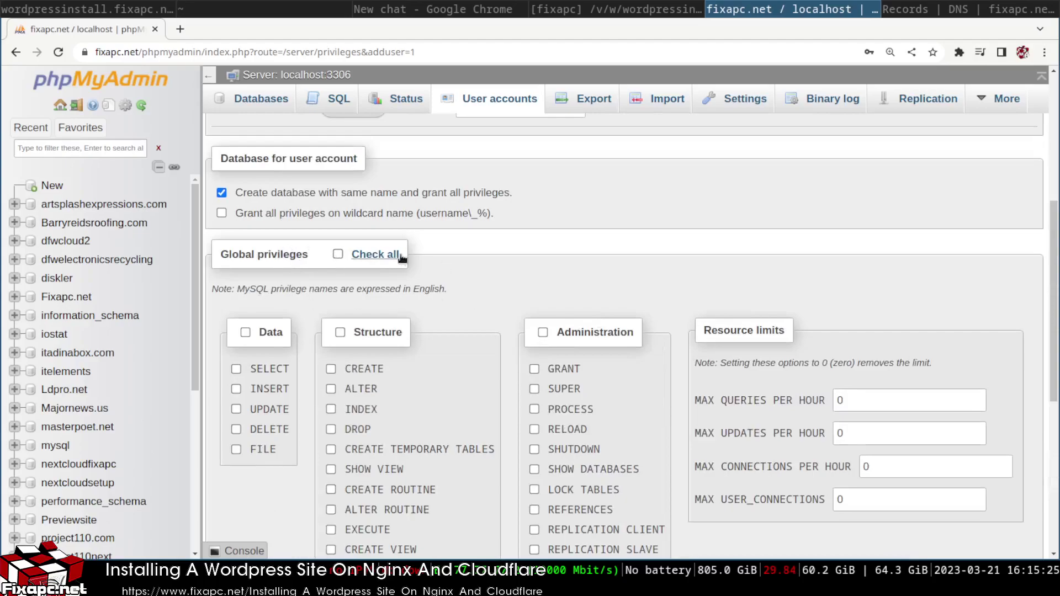
pyautogui.scroll(-6, 419, 320)
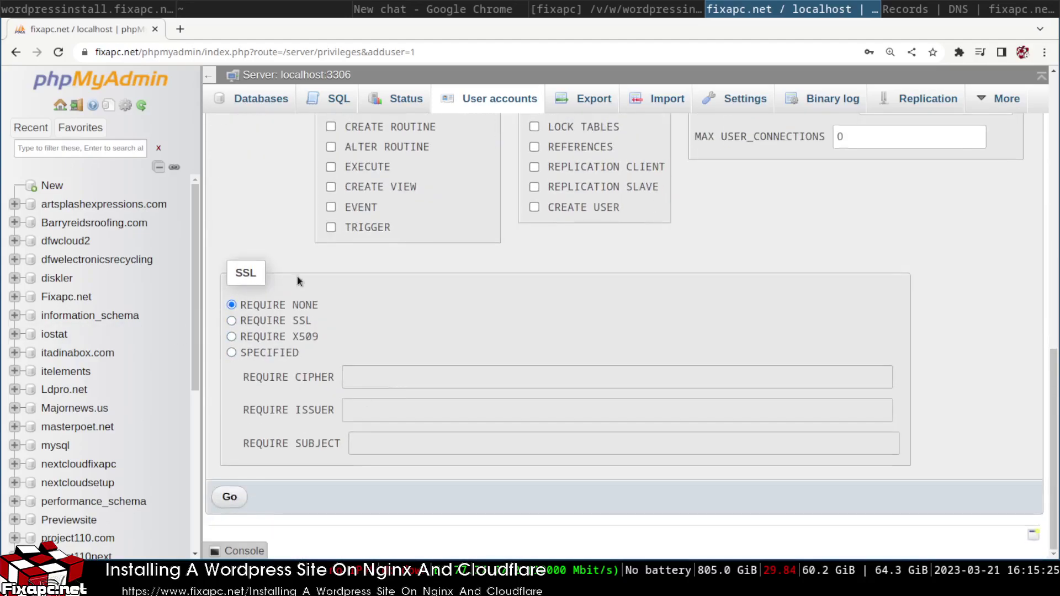
pyautogui.click(229, 497)
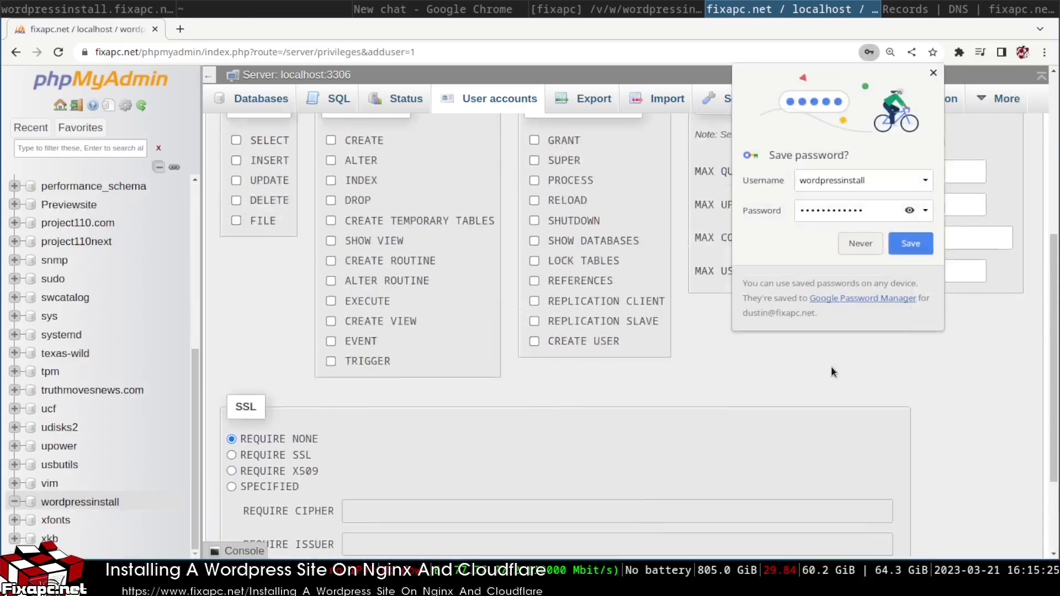
pyautogui.click(910, 245)
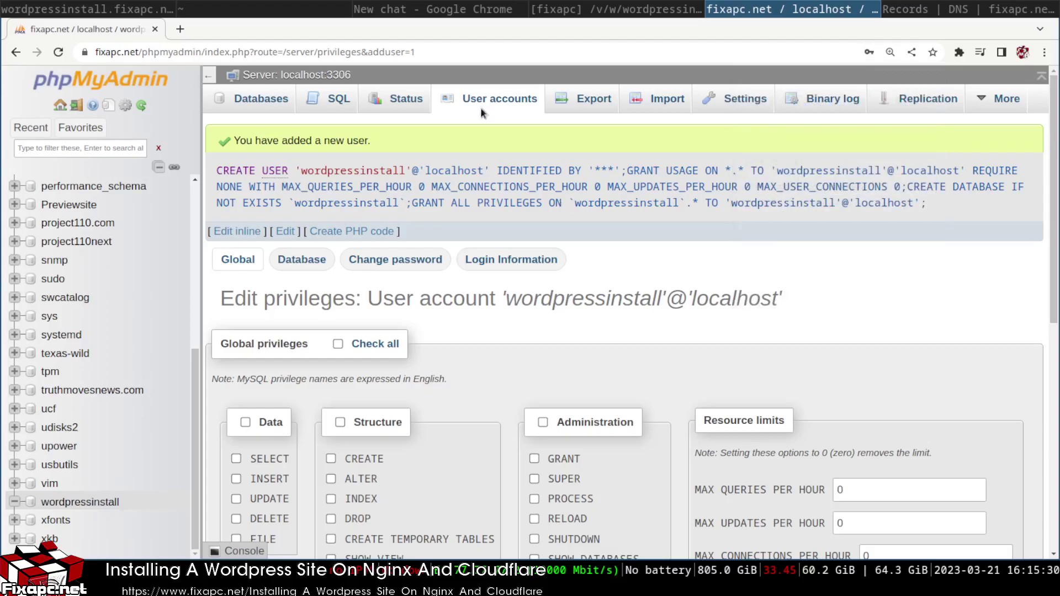
# In the site-folder terminal, restart nginx with sudo rc-service nginx restart.
pyautogui.click(525, 7)
pyautogui.click(324, 5)
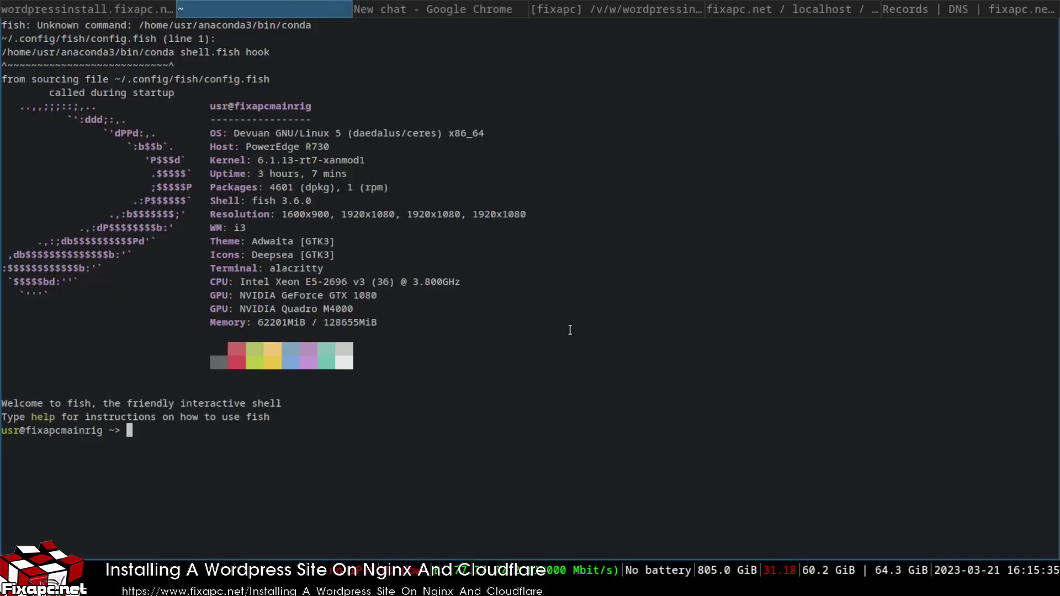
pyautogui.click(799, 5)
pyautogui.click(953, 5)
pyautogui.click(794, 6)
pyautogui.click(571, 6)
pyautogui.click(476, 6)
pyautogui.click(285, 5)
pyautogui.click(125, 5)
pyautogui.click(202, 6)
pyautogui.click(364, 7)
pyautogui.click(126, 8)
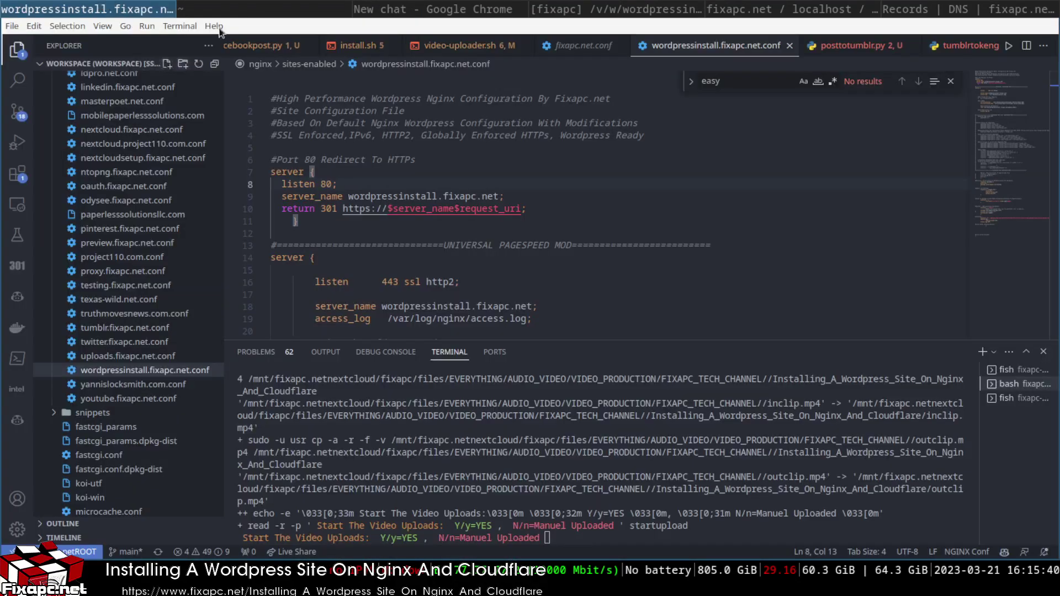
pyautogui.click(258, 5)
pyautogui.click(570, 11)
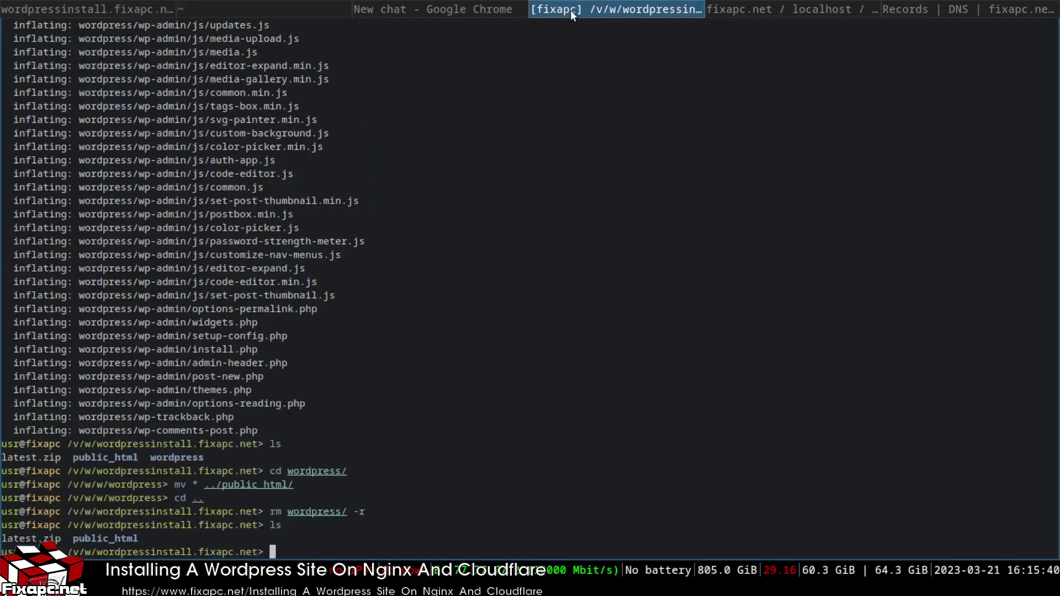
pyautogui.write('sudo rc-service nginx restart')
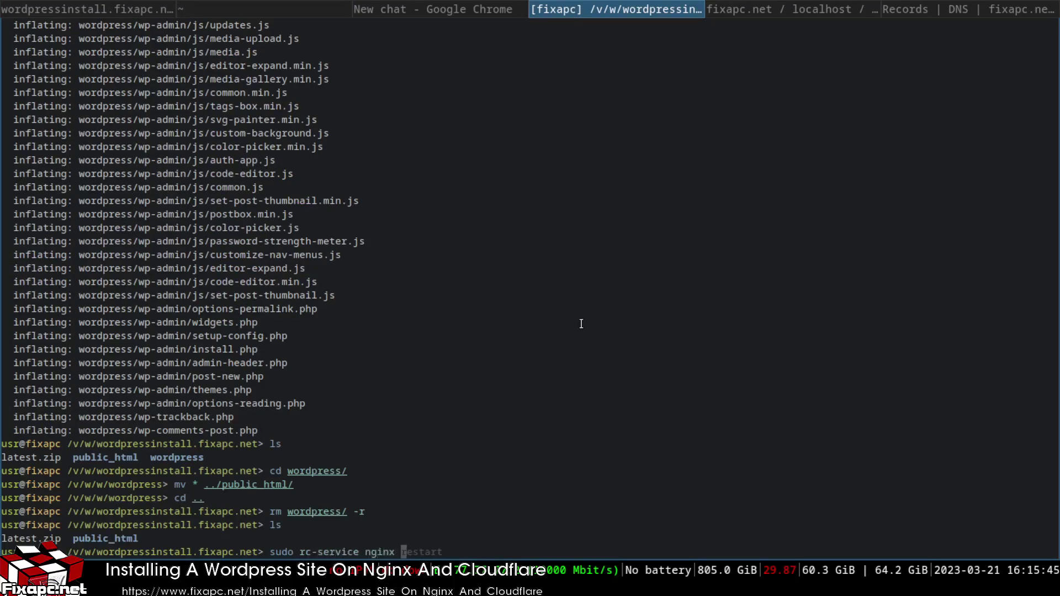
pyautogui.press('Return')
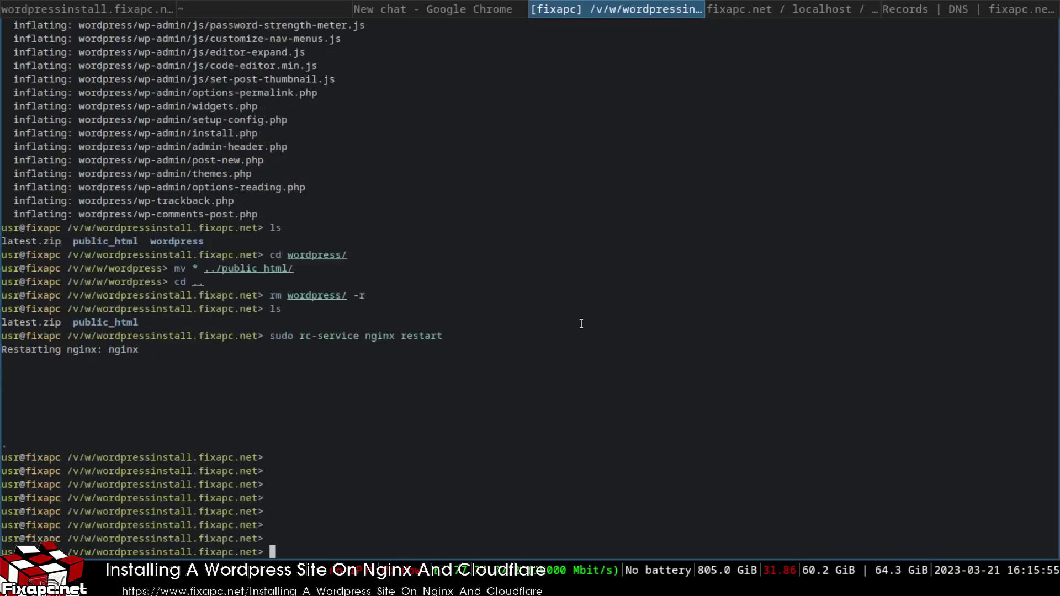
# In a new Chrome window, enter the address wordpressinstall.fixapc.net.
pyautogui.press('super+b')
pyautogui.write('install')
pyautogui.press('BackSpace')
pyautogui.press('BackSpace')
pyautogui.press('BackSpace')
pyautogui.press('BackSpace')
pyautogui.press('BackSpace')
pyautogui.press('BackSpace')
pyautogui.press('BackSpace')
pyautogui.write('wordpressinstall.')
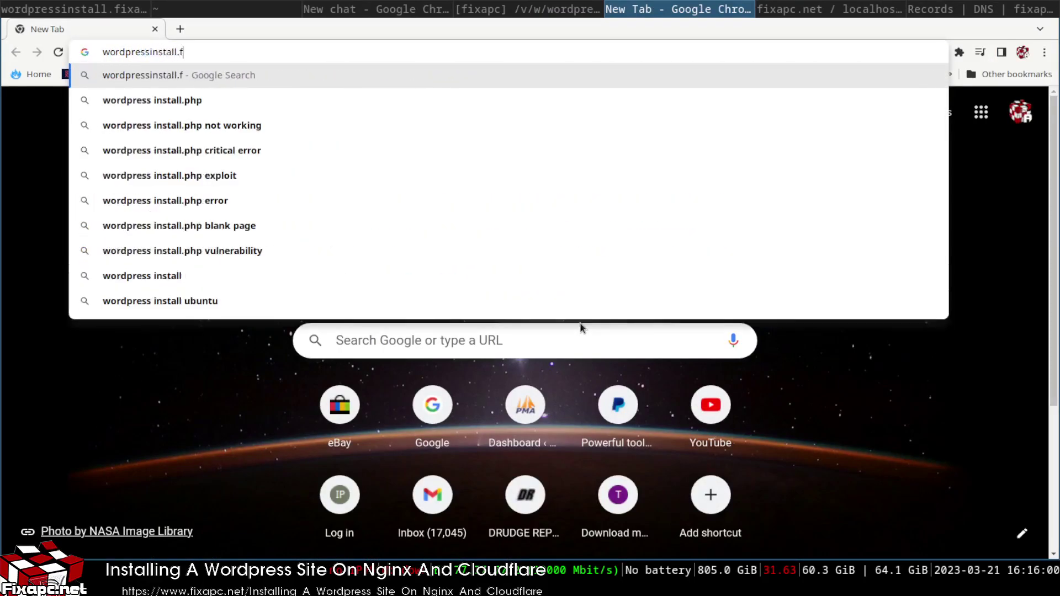
pyautogui.write('fixapc.net')
# Load wordpressinstall.fixapc.net, continue in English, and begin the database setup.
pyautogui.press('Return')
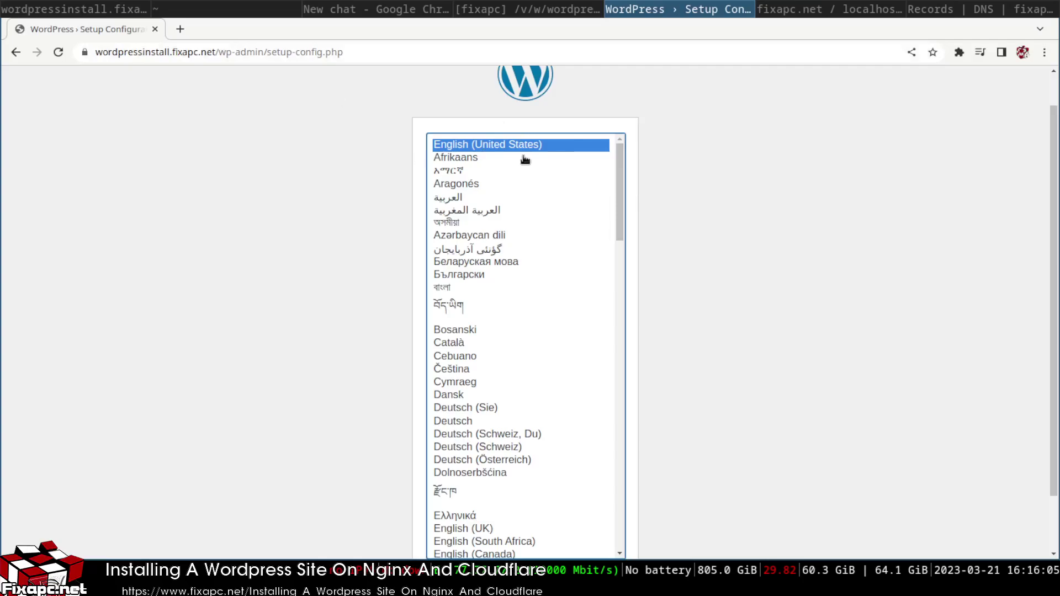
pyautogui.moveTo(621, 151); pyautogui.dragTo(613, 96)
pyautogui.scroll(-2, 677, 265)
pyautogui.click(597, 514)
pyautogui.click(325, 404)
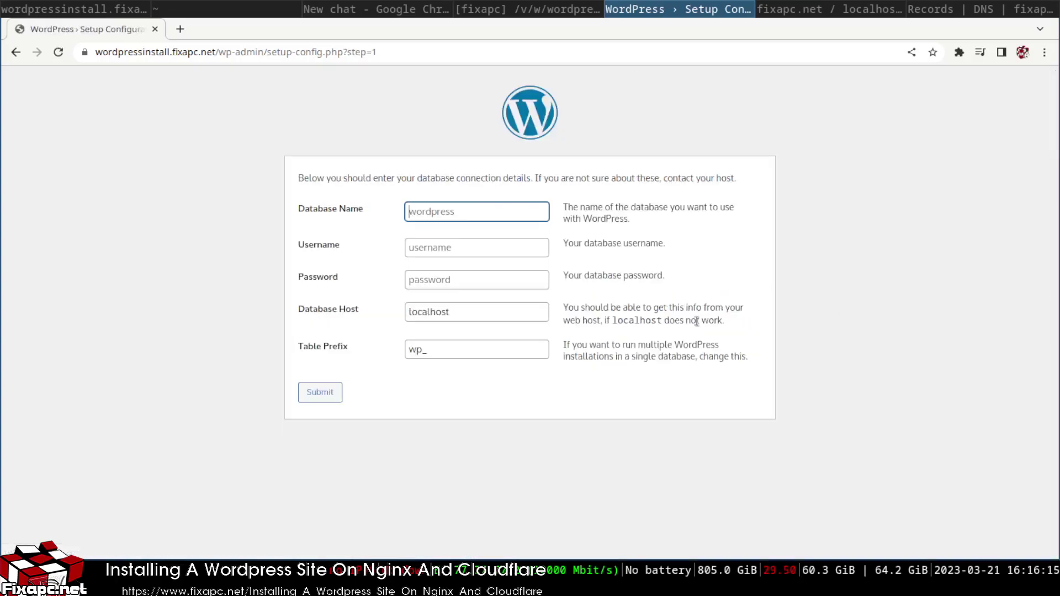
# Enter database name and username wordpressinstall along with the database password.
pyautogui.click(466, 208)
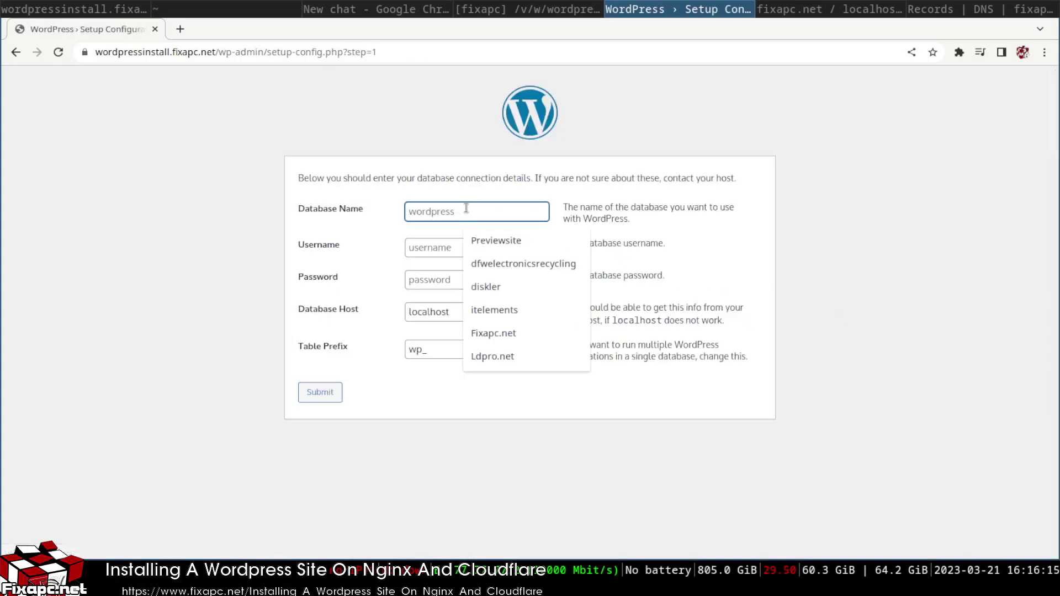
pyautogui.write('wordpressinstall')
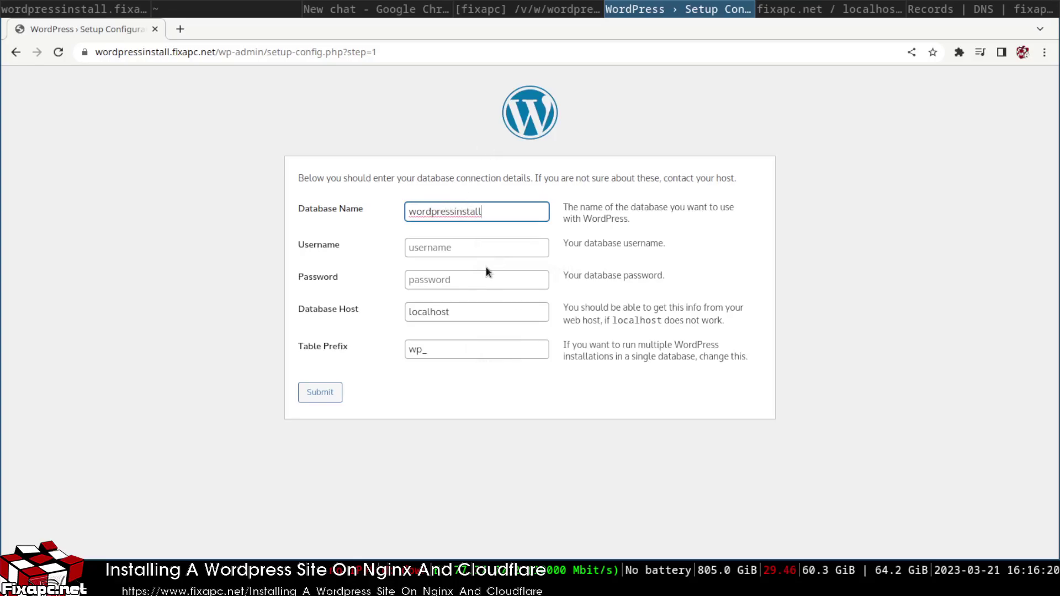
pyautogui.click(476, 251)
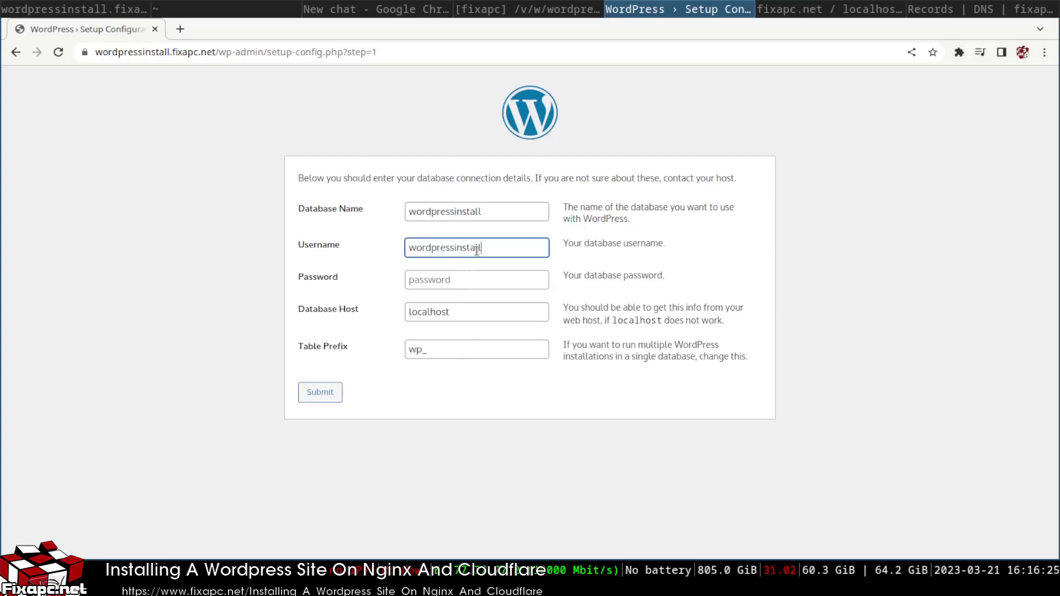
pyautogui.press('Tab')
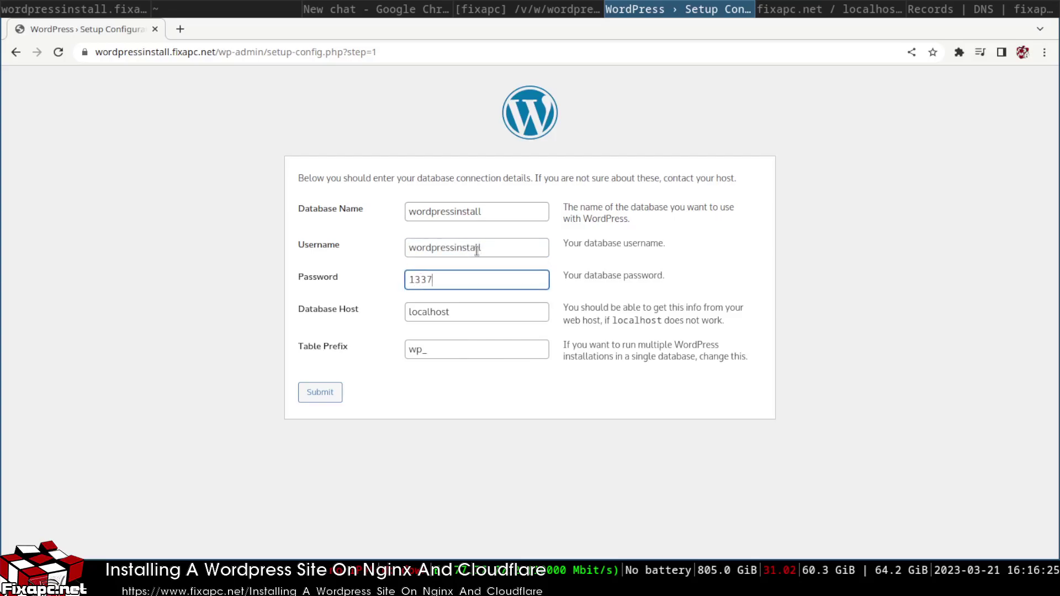
pyautogui.press('Tab')
# Keep host localhost and prefix wp_, review the entries, and submit the connection details.
pyautogui.click(480, 321)
pyautogui.doubleClick(480, 321)
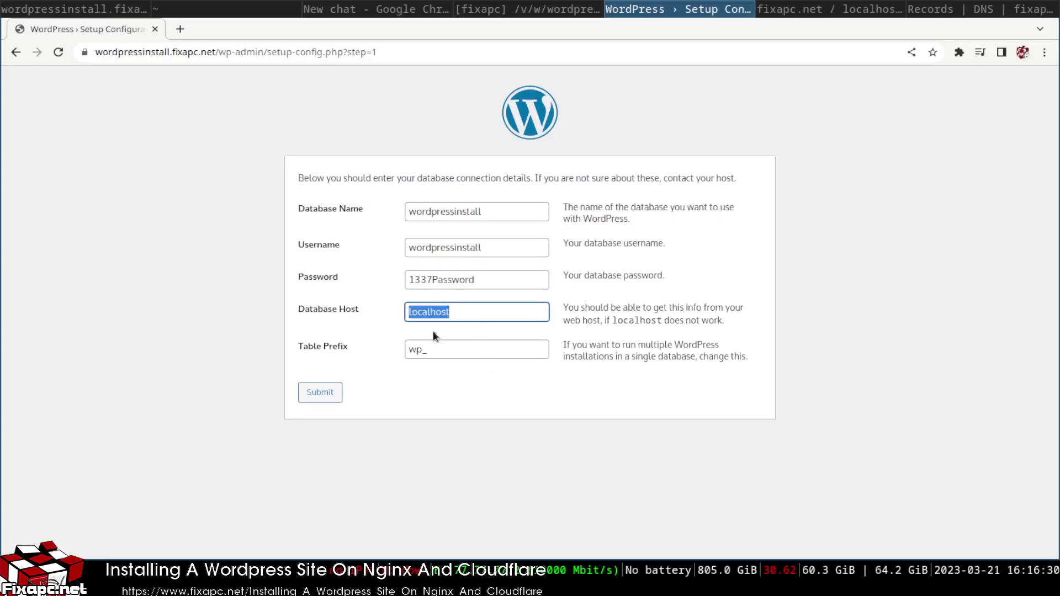
pyautogui.press('Tab')
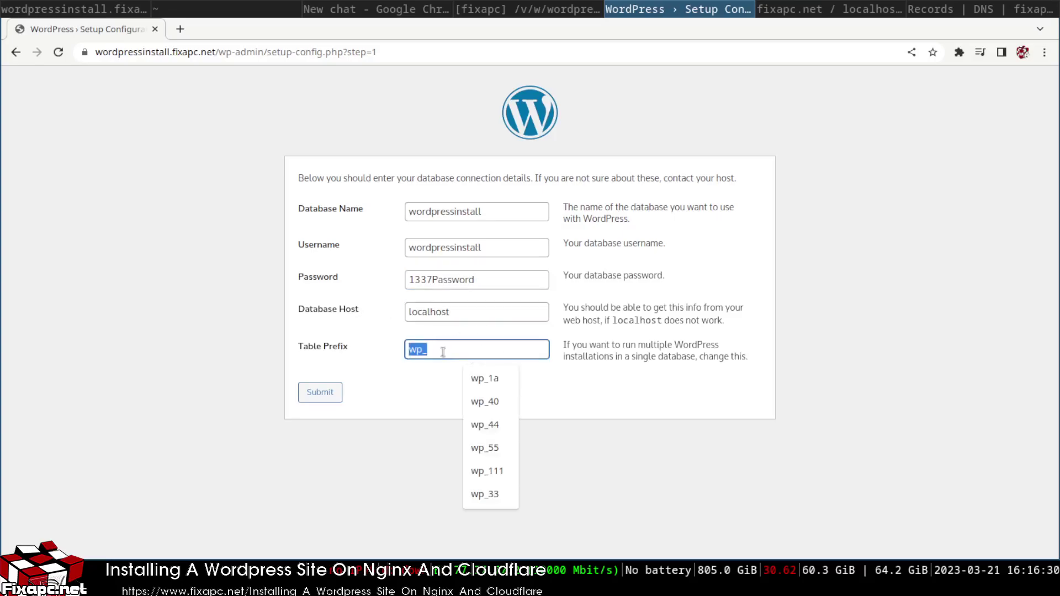
pyautogui.hotkey('shift', 'Tab')
pyautogui.doubleClick(447, 349)
pyautogui.hotkey('shift', 'Tab')
pyautogui.doubleClick(444, 358)
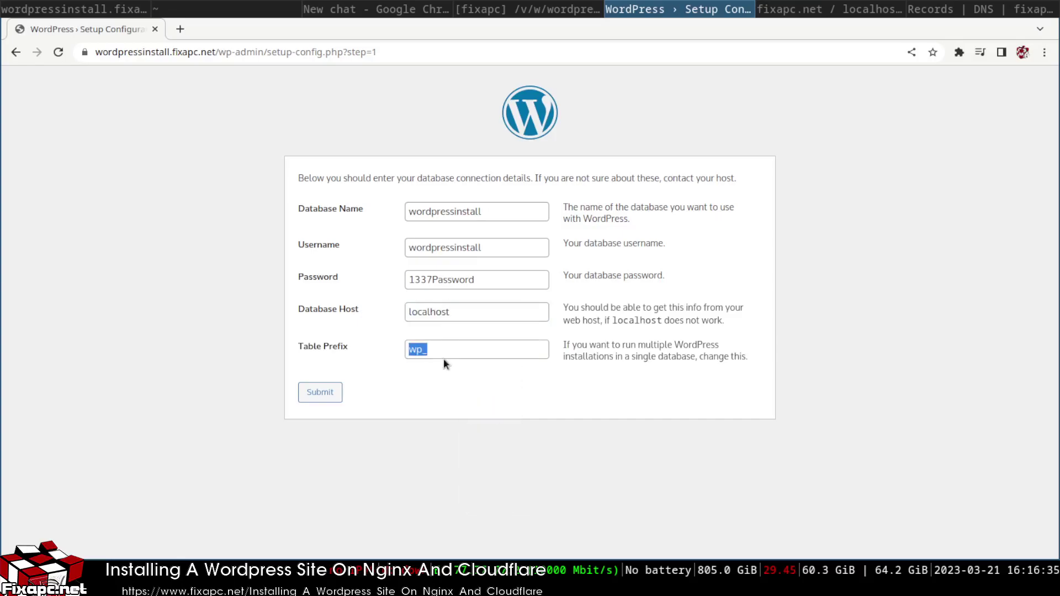
pyautogui.click(445, 355)
pyautogui.click(471, 312)
pyautogui.click(438, 345)
pyautogui.click(489, 247)
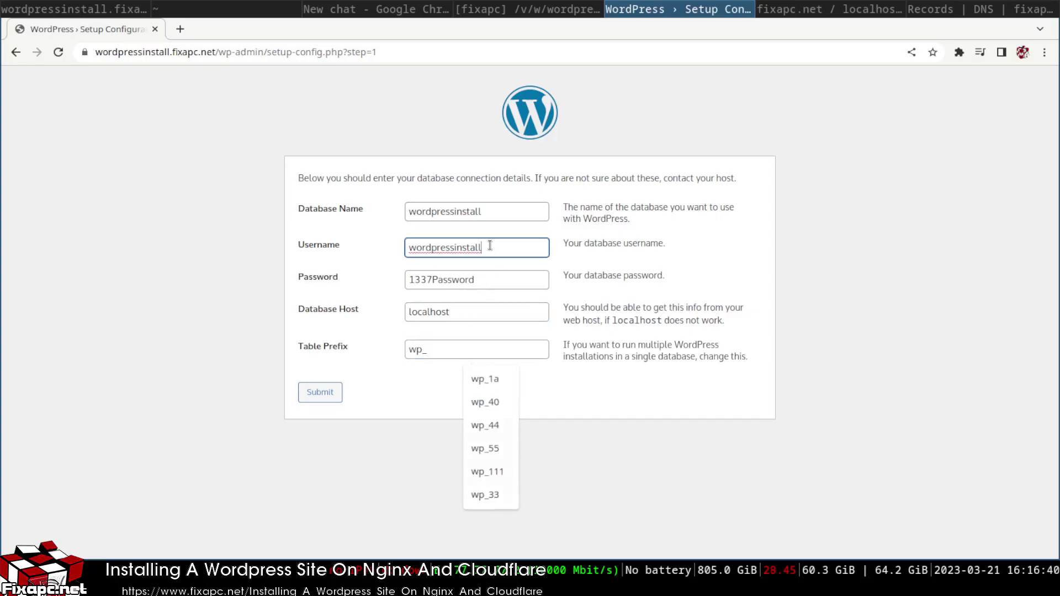
pyautogui.click(479, 201)
pyautogui.doubleClick(479, 211)
pyautogui.doubleClick(483, 246)
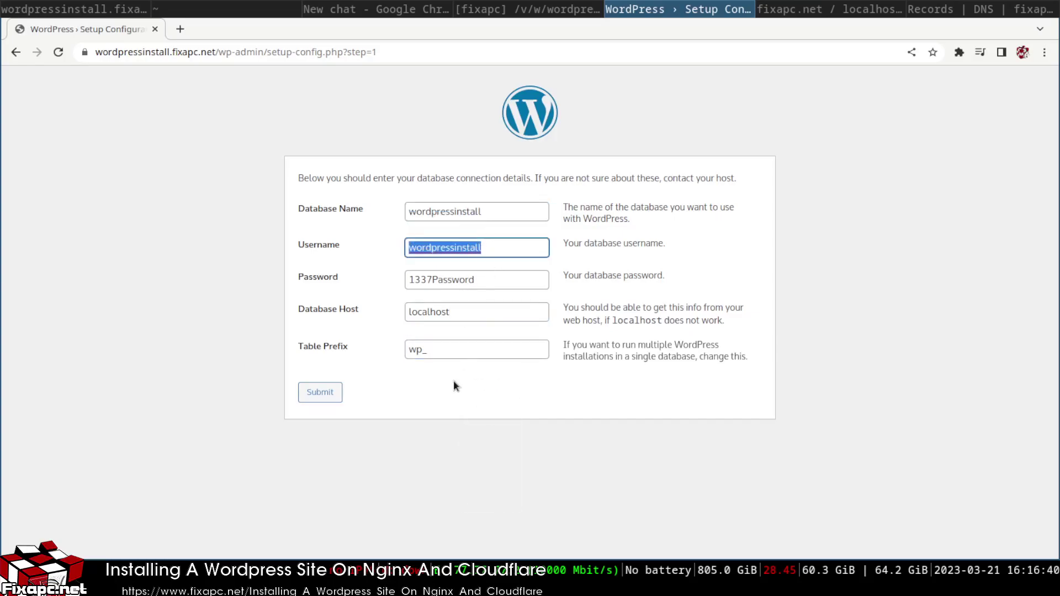
pyautogui.click(308, 393)
# Run the installation and enter wordpressinstall as the site title.
pyautogui.click(355, 221)
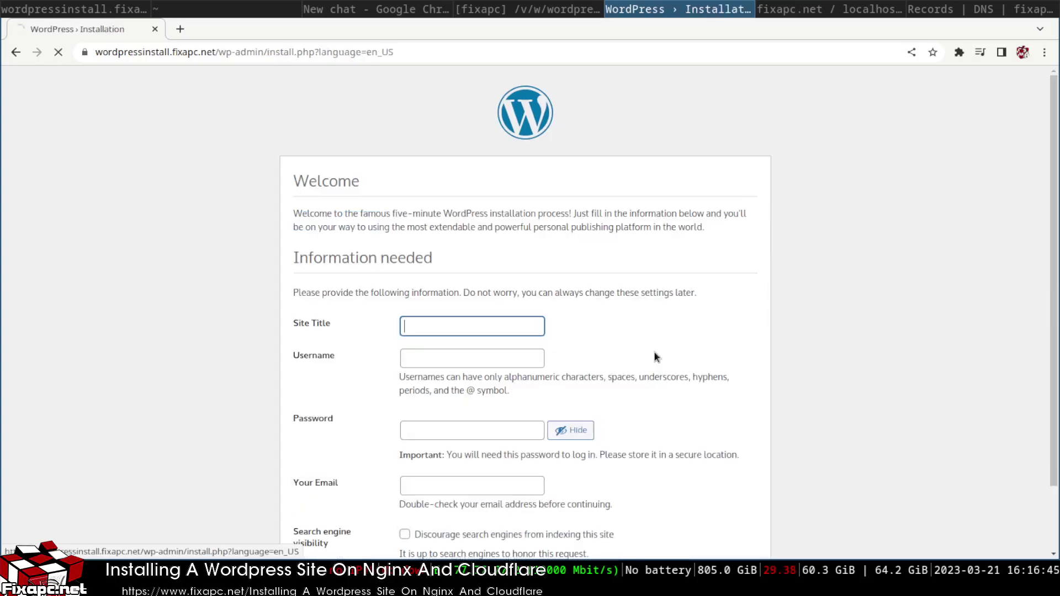
pyautogui.click(467, 325)
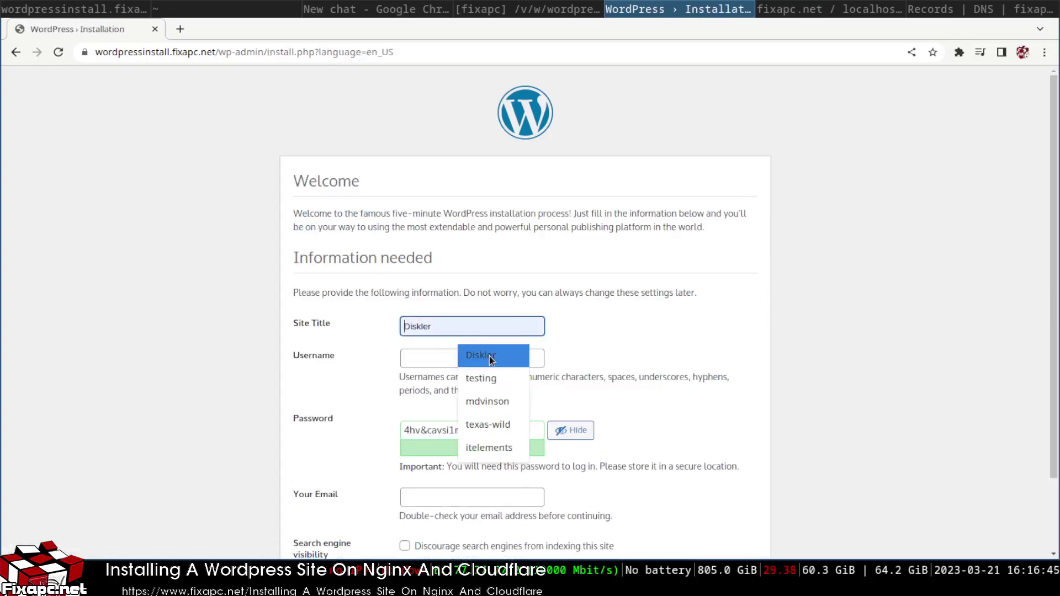
pyautogui.write('wordpres')
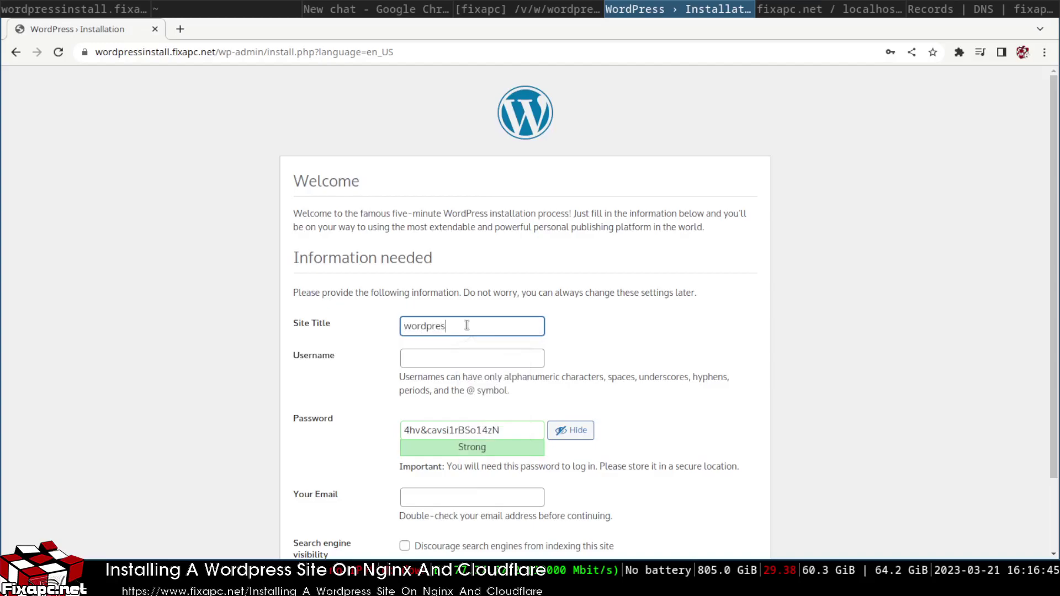
pyautogui.write('sinstall')
pyautogui.click(424, 354)
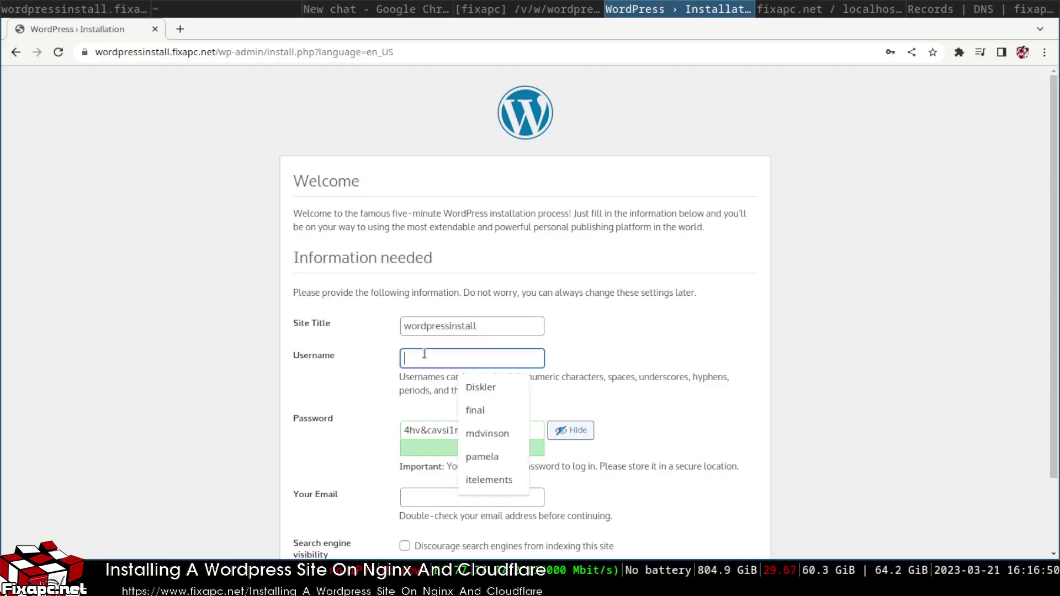
pyautogui.write('wordpressinstall')
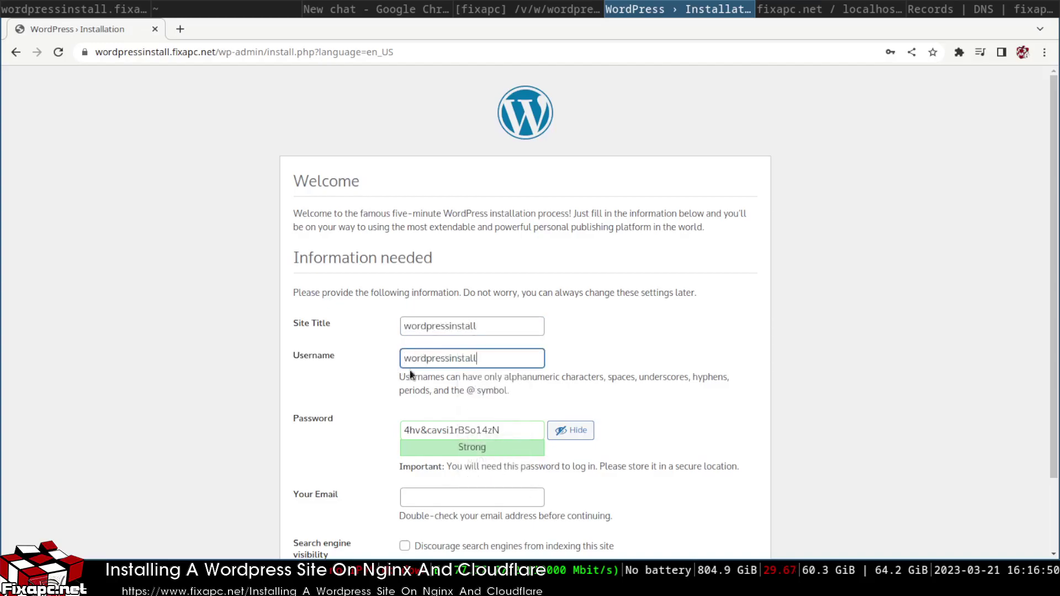
# Fill in the administrator's e-mail, install WordPress, and save the admin password in Chrome.
pyautogui.scroll(-3, 489, 422)
pyautogui.click(427, 419)
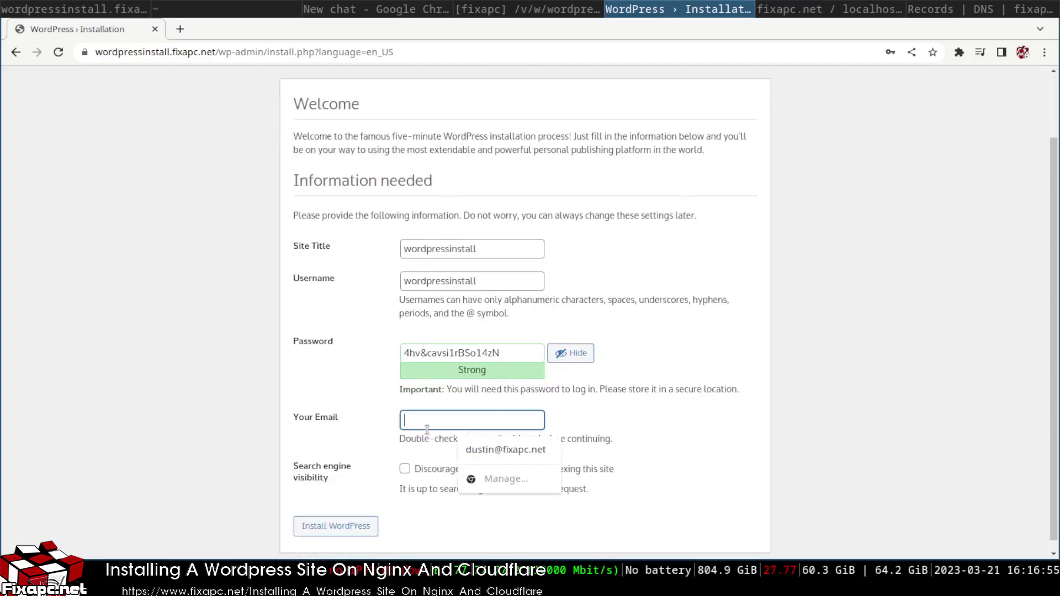
pyautogui.click(242, 349)
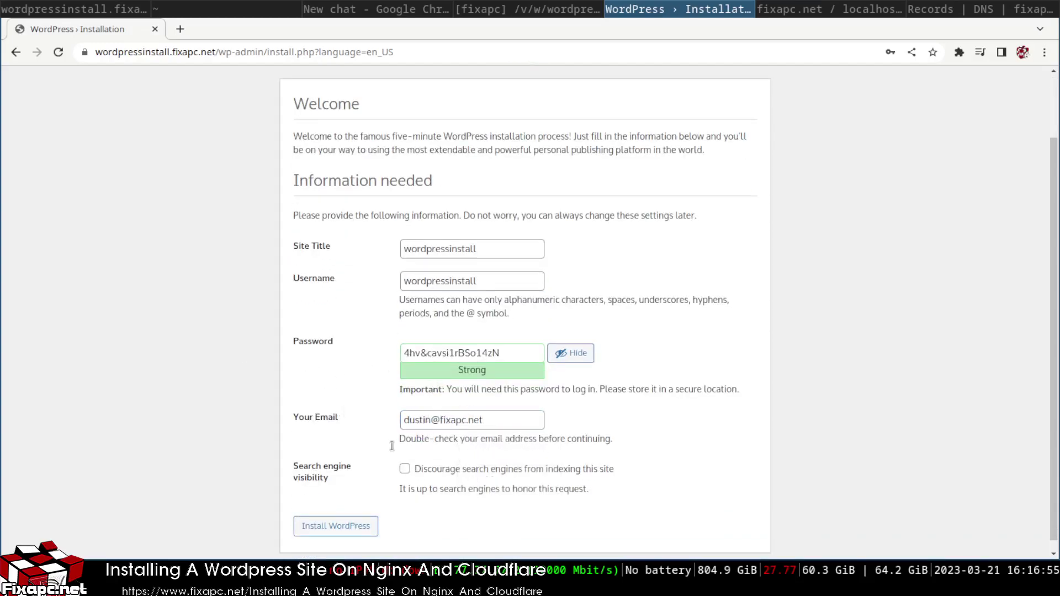
pyautogui.scroll(-1, 369, 483)
pyautogui.click(361, 515)
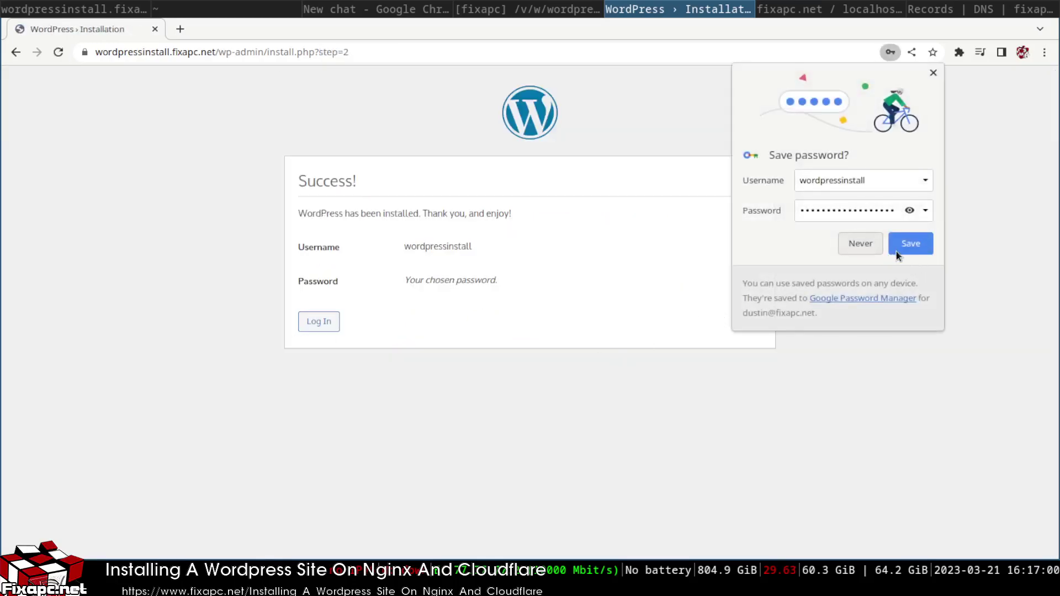
pyautogui.click(910, 243)
# Proceed to the WordPress login page from the success screen.
pyautogui.click(319, 321)
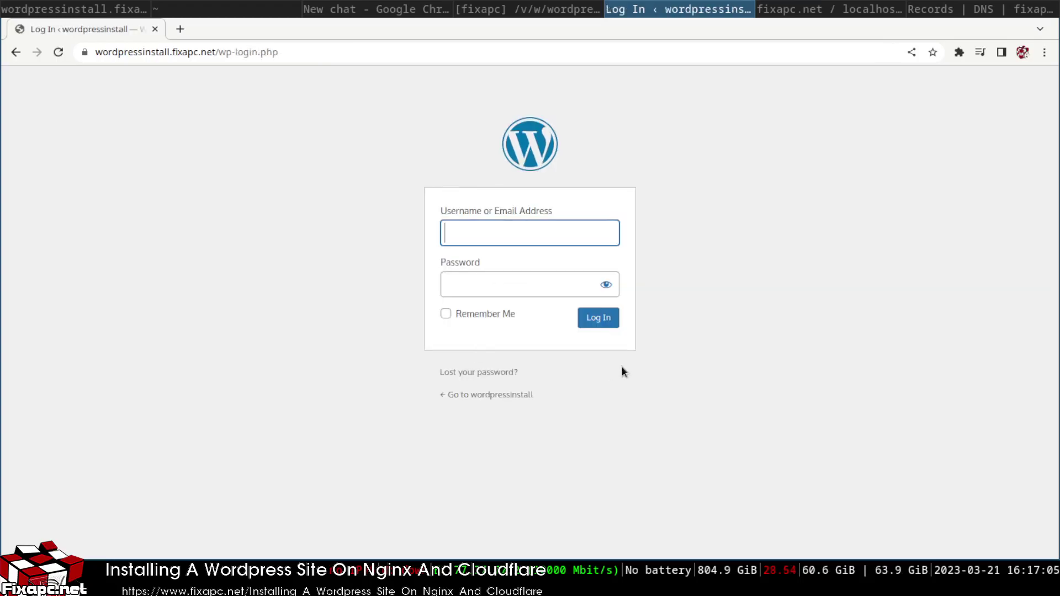